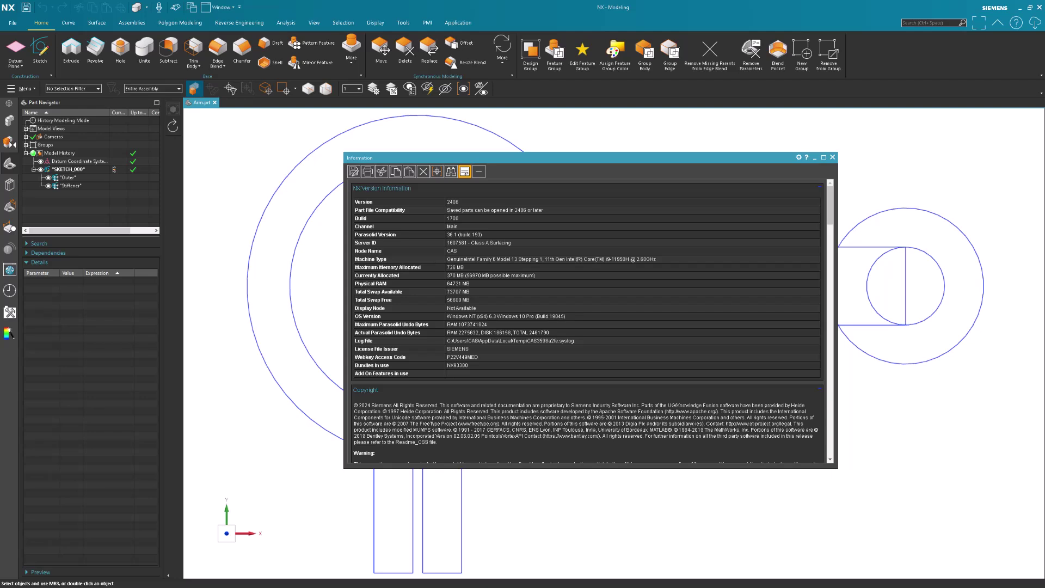
# Close the version info and set Modeling update to Continuous dynamic mode at level All
pyautogui.moveTo(465, 201); pyautogui.dragTo(445, 202)
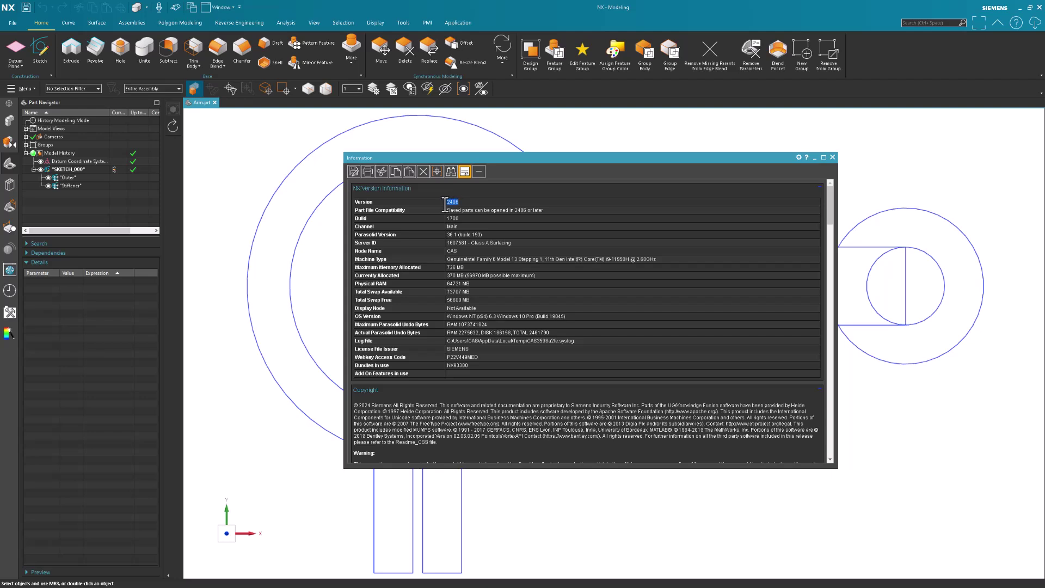
pyautogui.click(832, 157)
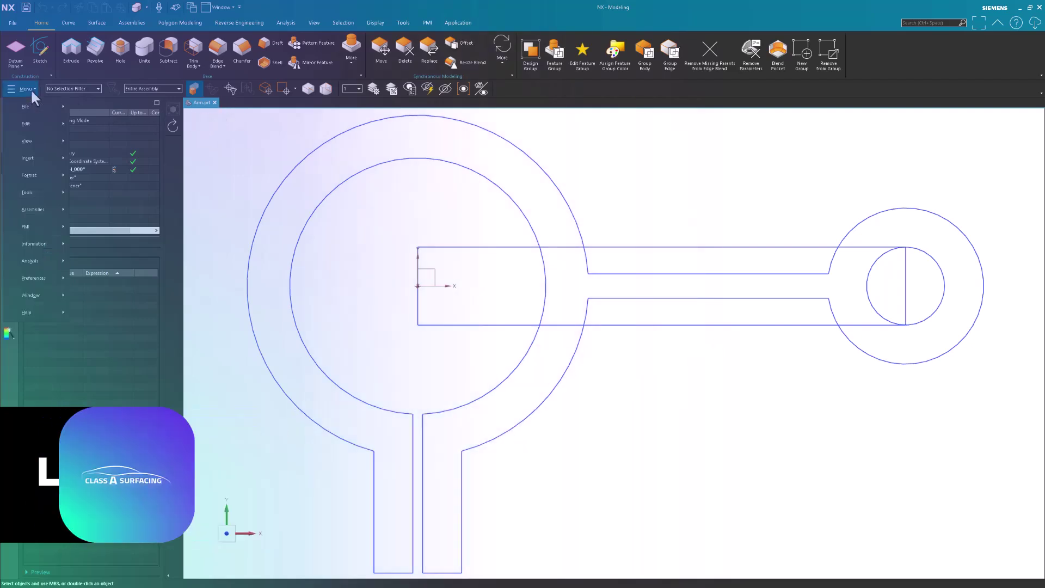
pyautogui.click(30, 88)
pyautogui.moveTo(36, 277)
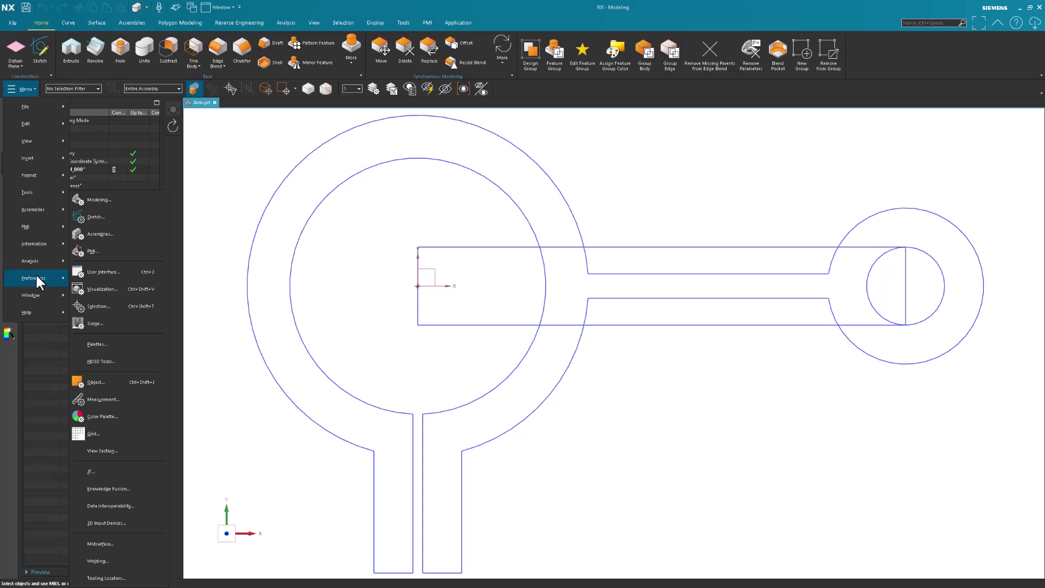
pyautogui.click(121, 204)
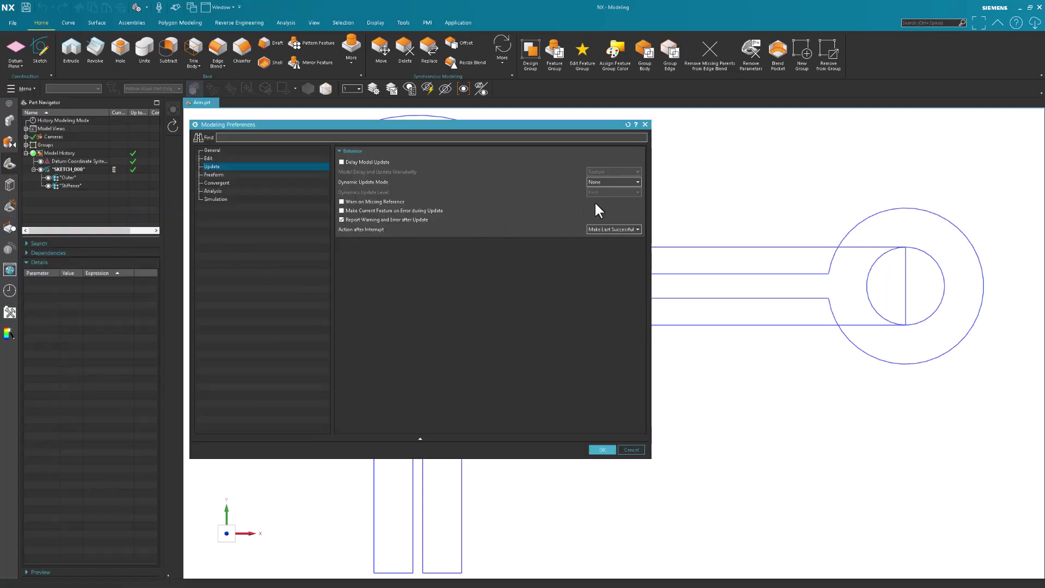
pyautogui.click(229, 166)
pyautogui.click(599, 181)
pyautogui.click(604, 204)
pyautogui.click(592, 207)
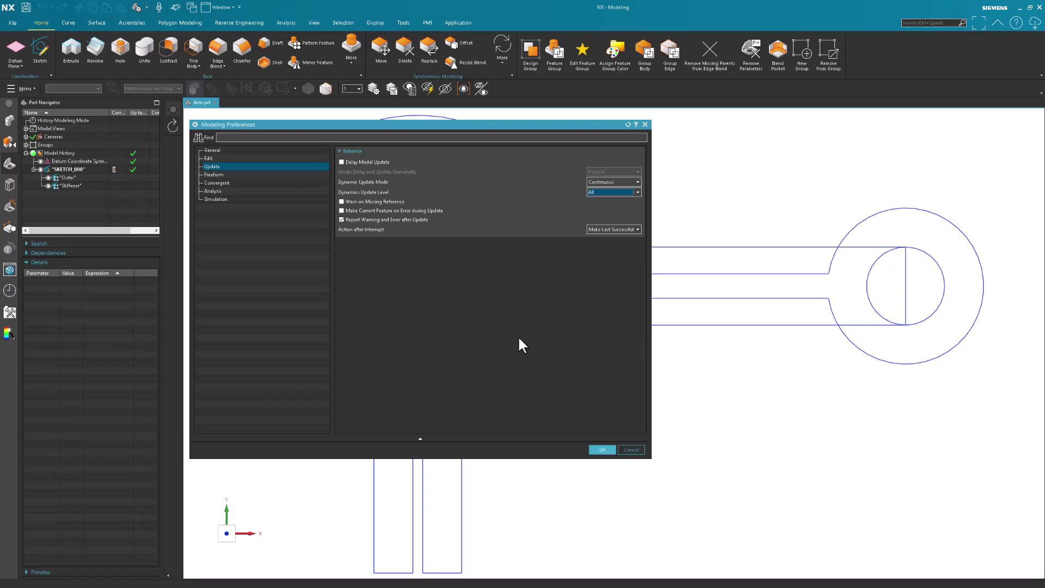
pyautogui.click(601, 451)
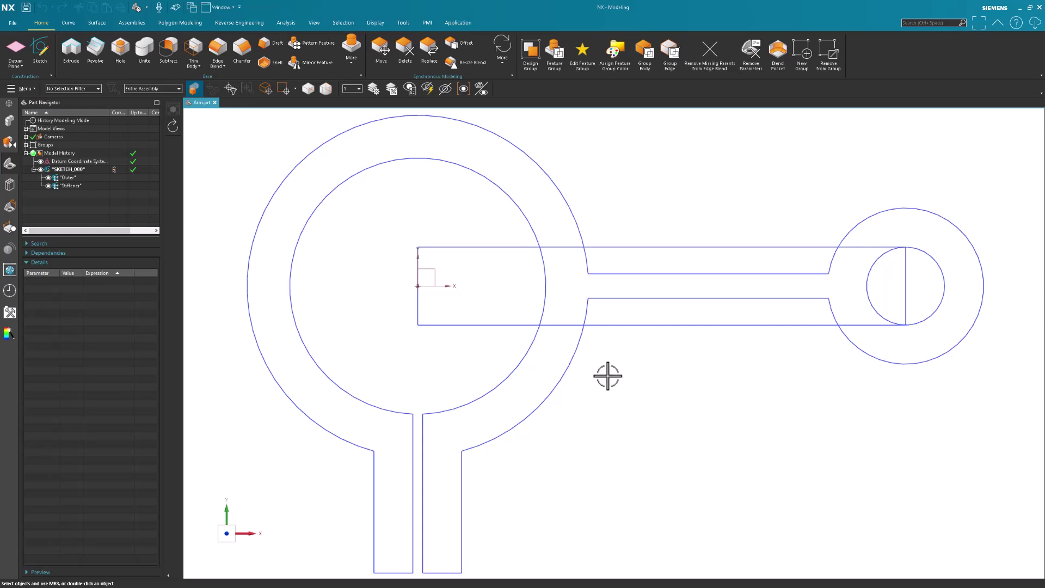
# Select SKETCH_000 and its Stiffener group, then clear the selection and view it trimetric
pyautogui.click(86, 170)
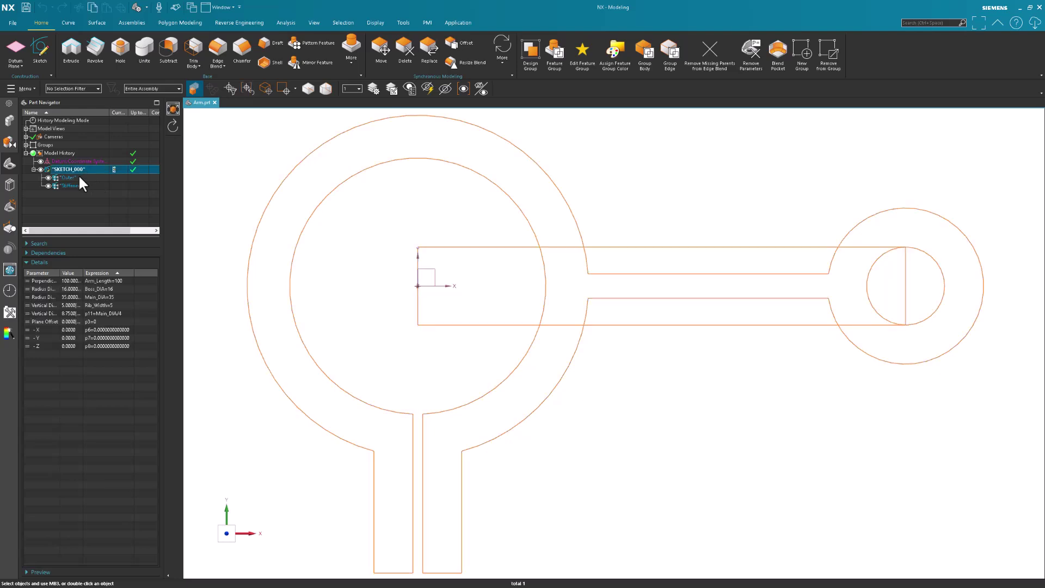
pyautogui.click(77, 184)
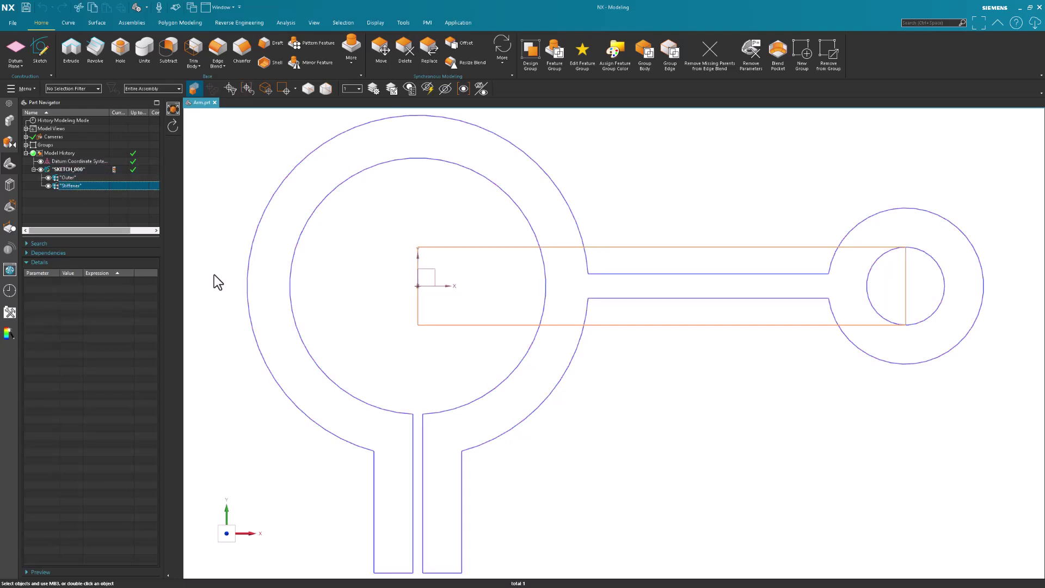
pyautogui.press('Escape')
pyautogui.press('Home')
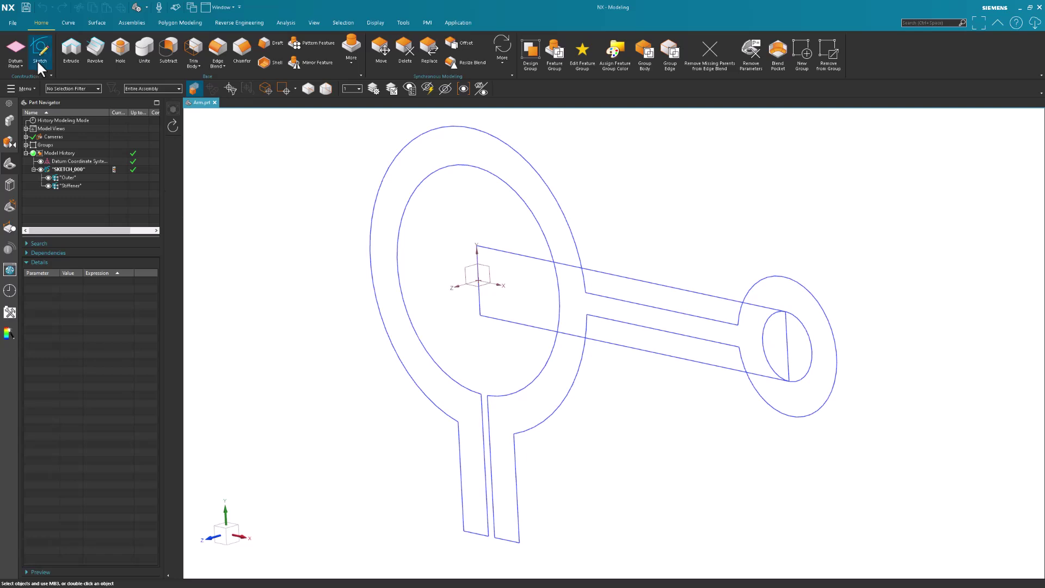
# Create Datum Plane (2) offset 10 mm from the CSYS XY plane
pyautogui.click(15, 47)
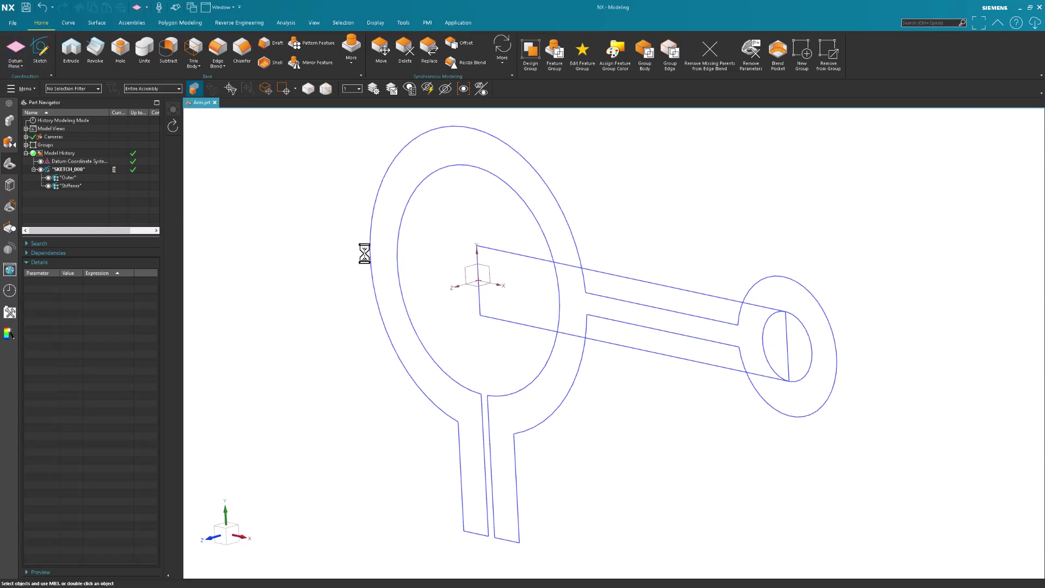
pyautogui.click(495, 264)
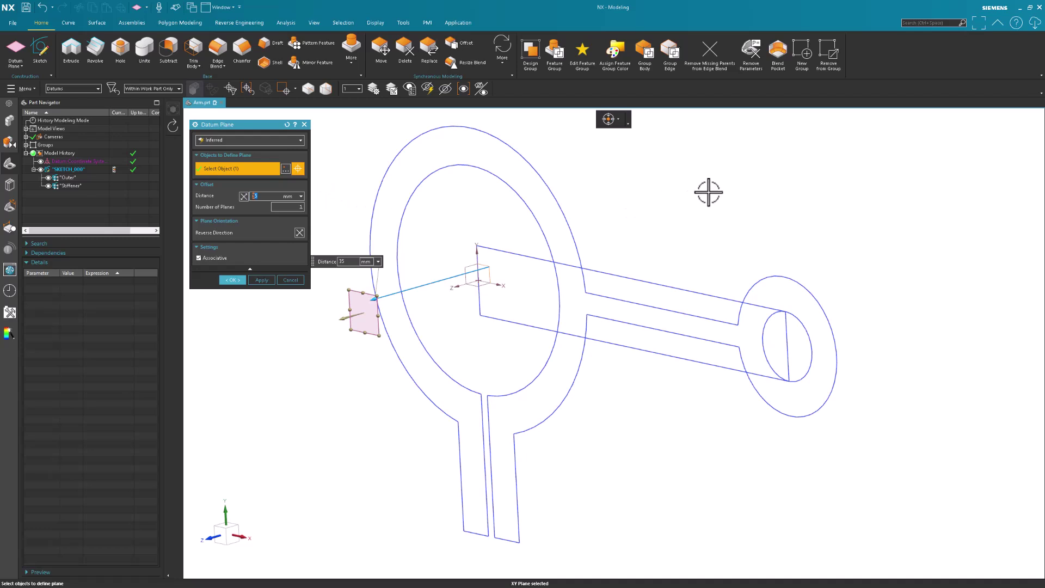
pyautogui.write('10')
pyautogui.press('Return')
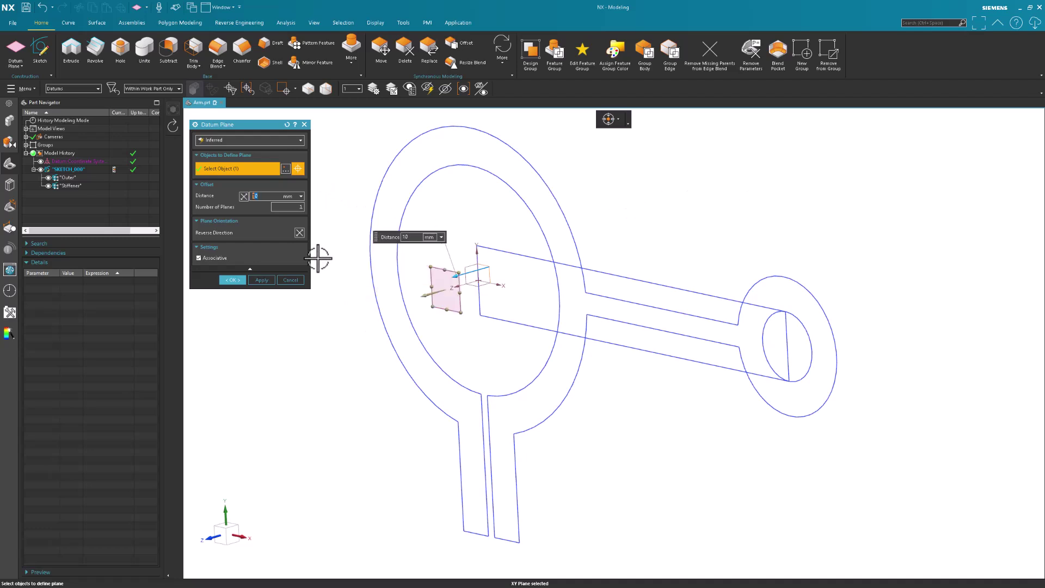
pyautogui.click(236, 280)
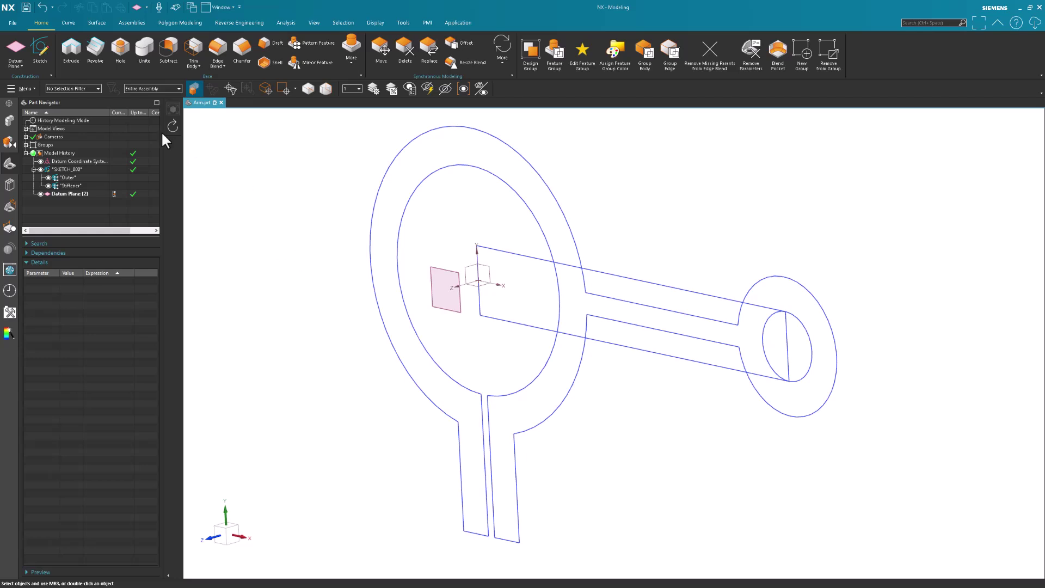
# Extrude the Outer curve group until Datum Plane (2) with Boolean None, as a separate body
pyautogui.click(71, 50)
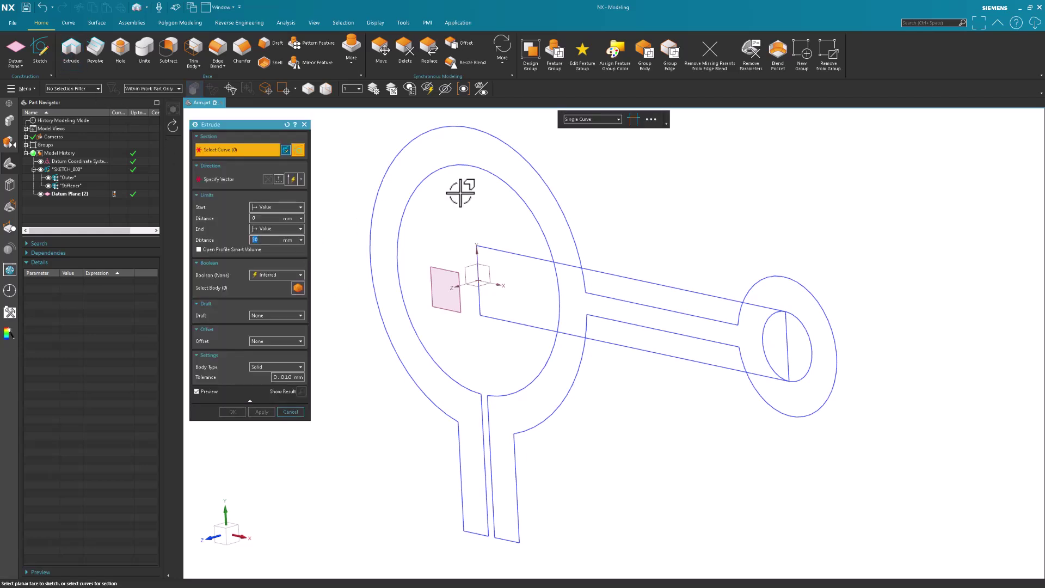
pyautogui.click(590, 120)
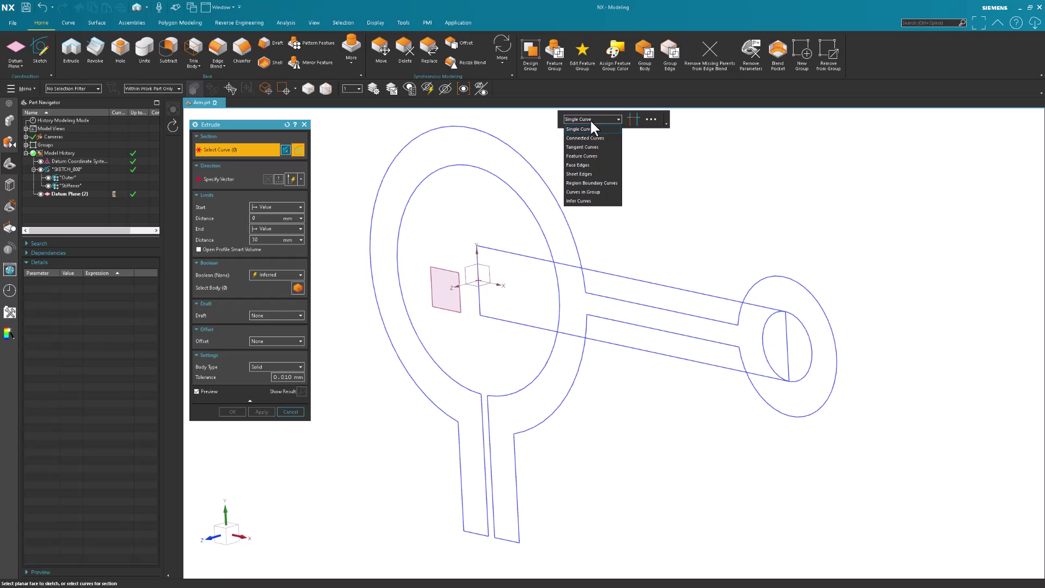
pyautogui.click(591, 193)
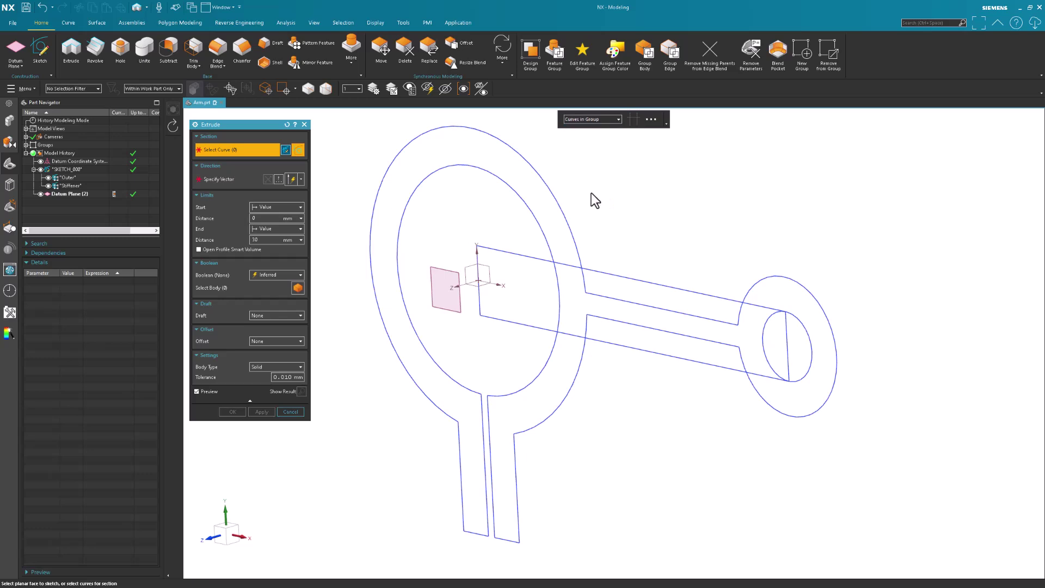
pyautogui.click(68, 178)
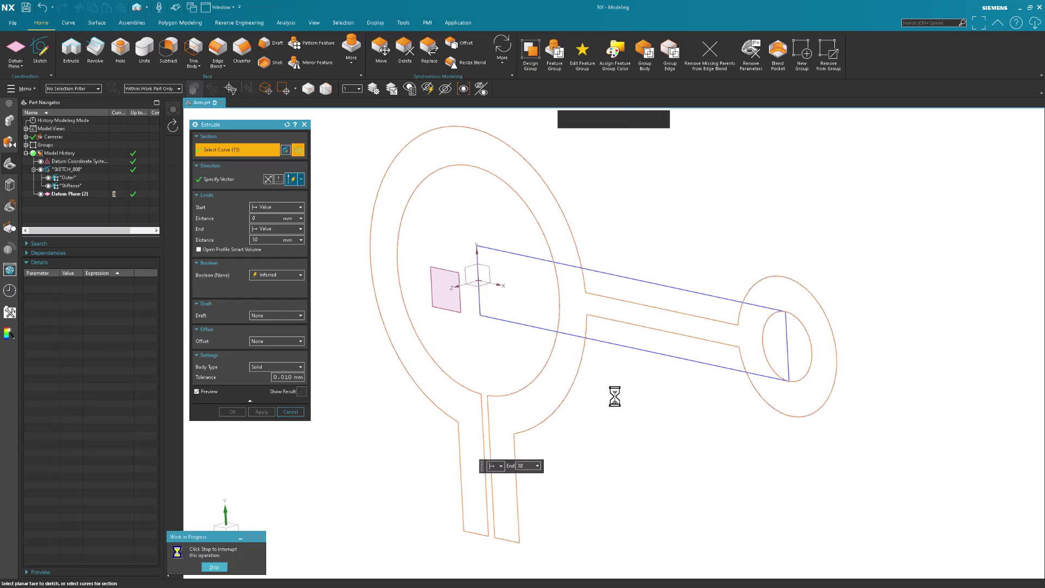
pyautogui.click(283, 228)
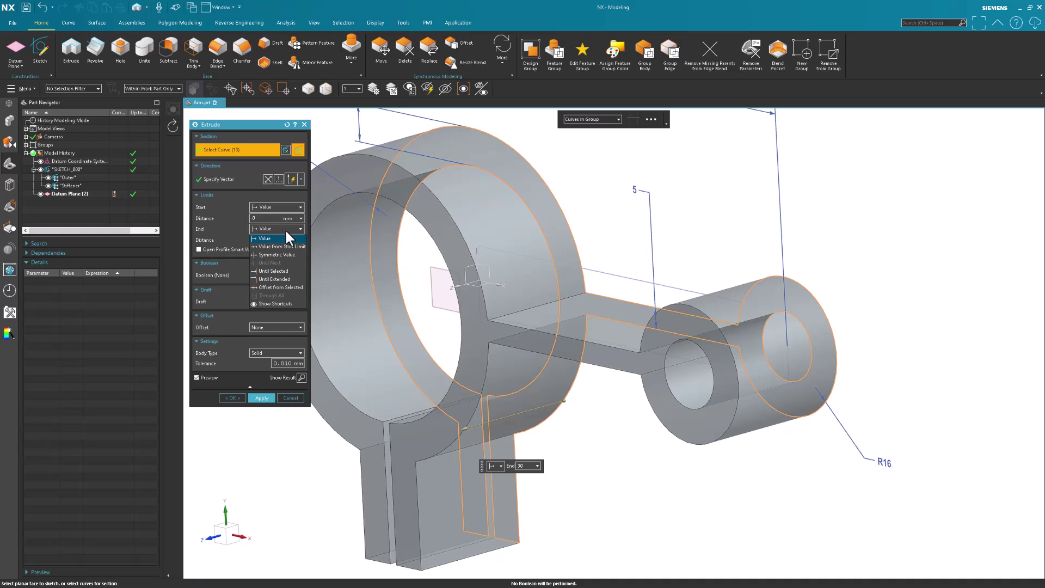
pyautogui.click(288, 271)
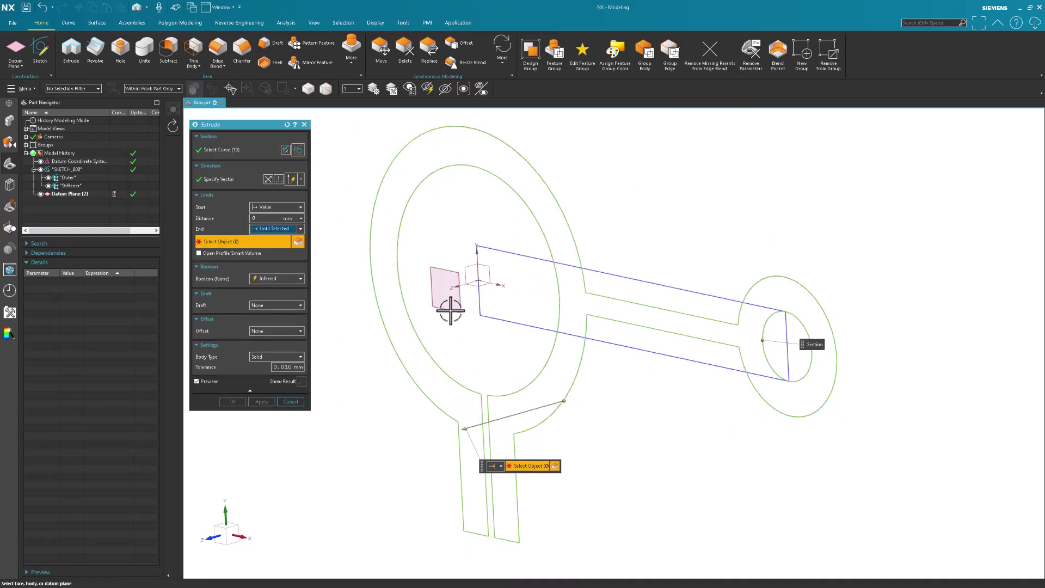
pyautogui.click(450, 304)
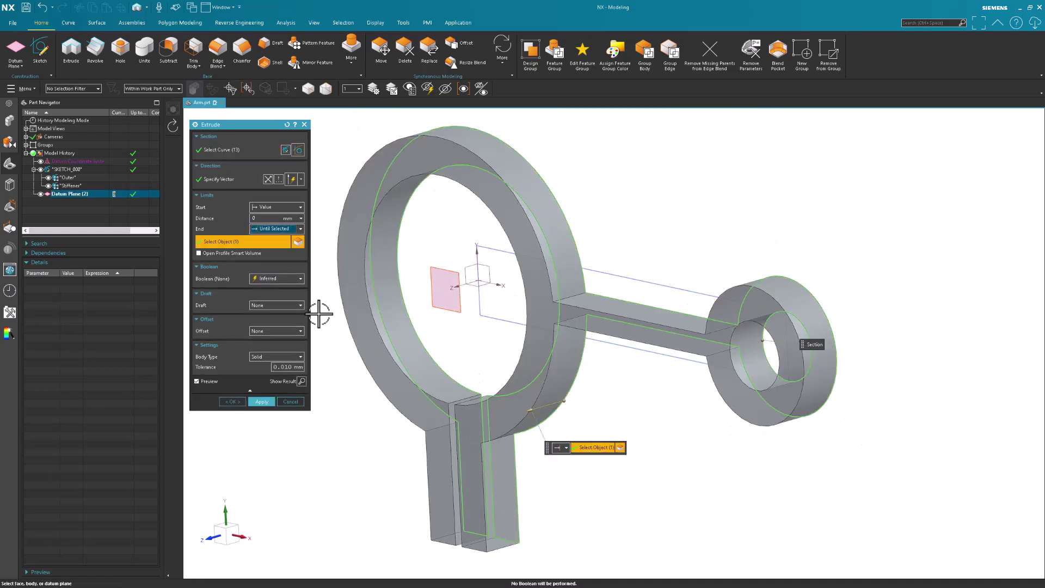
pyautogui.click(282, 278)
pyautogui.click(266, 286)
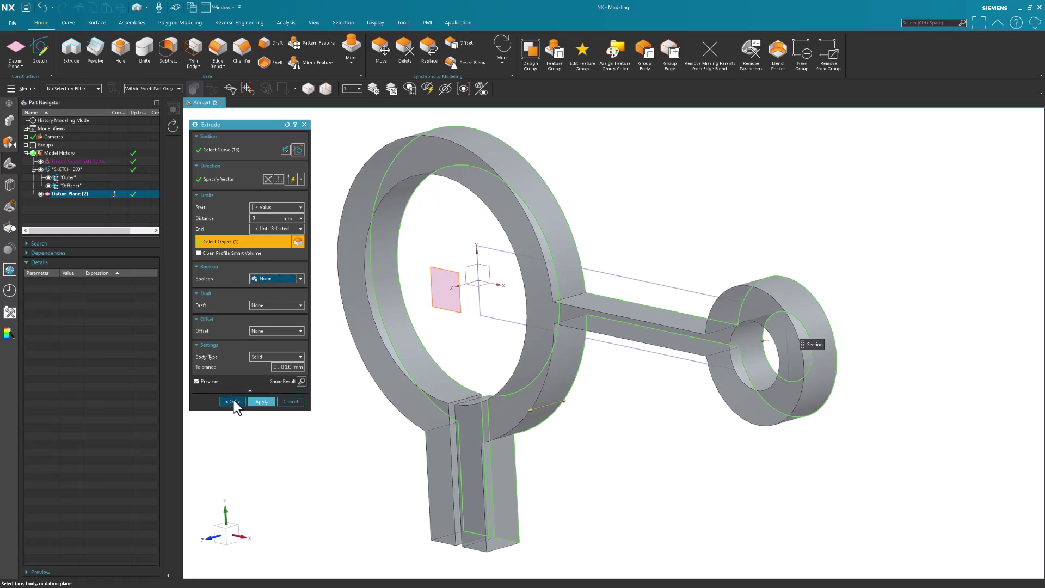
pyautogui.click(233, 401)
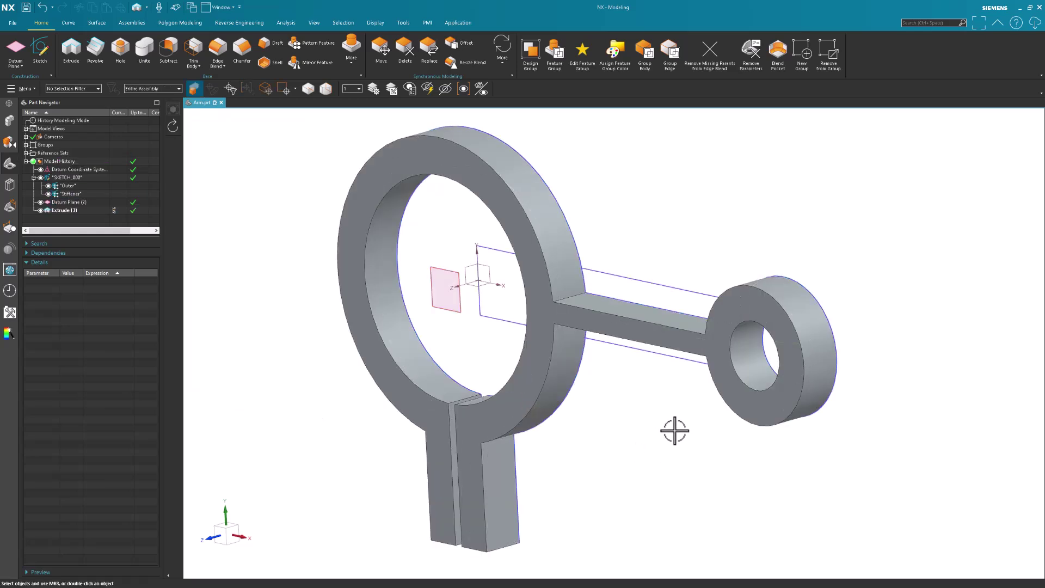
# Create Datum Plane (4) referencing the CSYS XY plane and Datum Plane (2)
pyautogui.hotkey('ctrl', 'alt', 't')
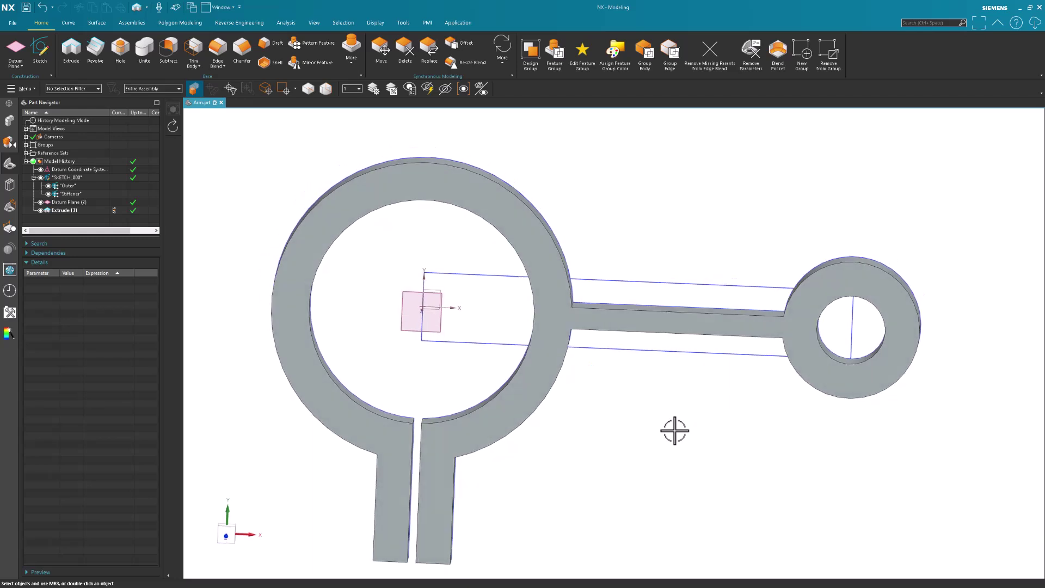
pyautogui.press('Home')
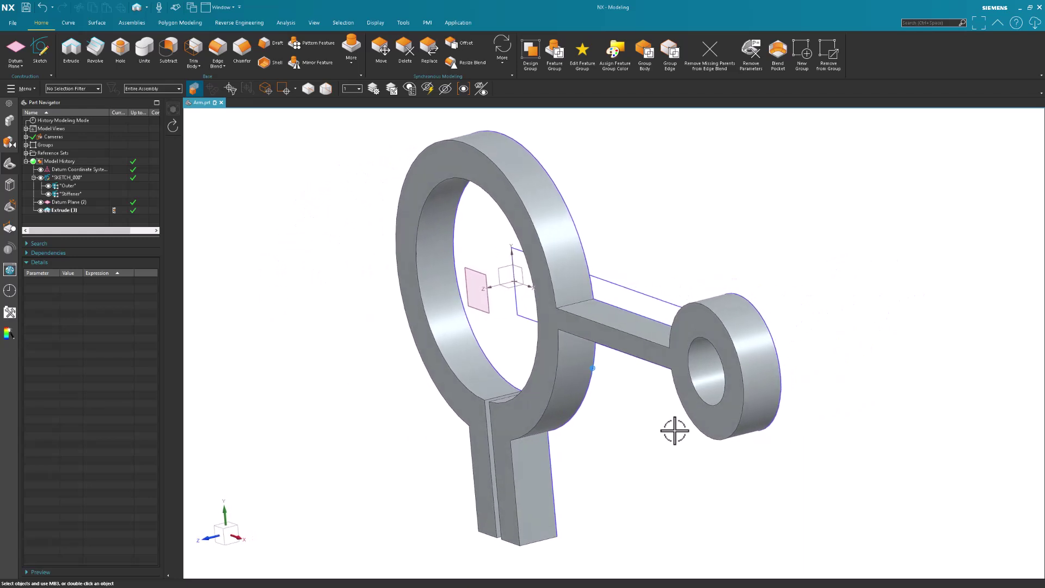
pyautogui.click(16, 48)
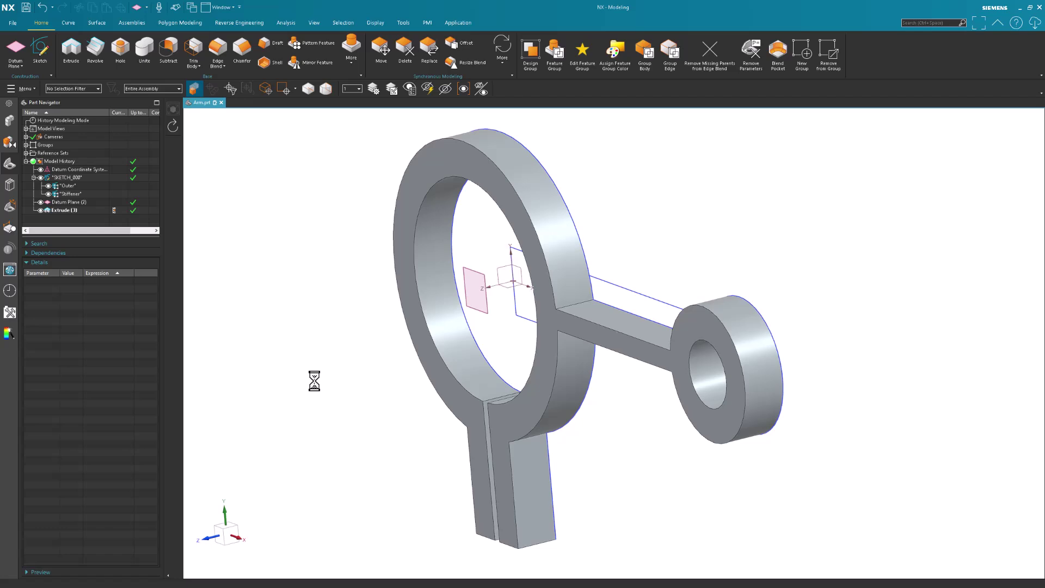
pyautogui.moveTo(327, 383); pyautogui.dragTo(501, 282, button='middle')
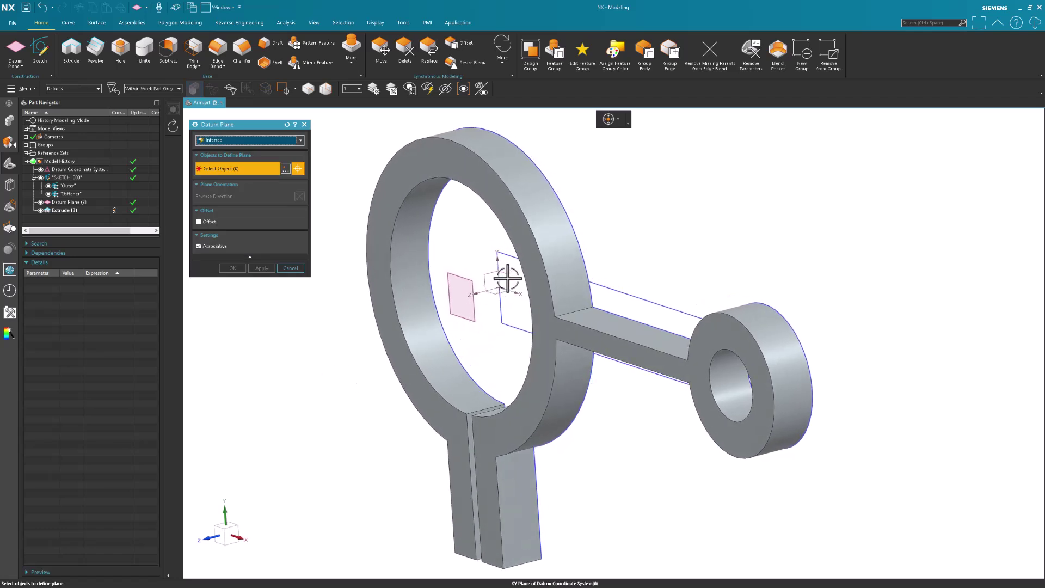
pyautogui.click(507, 279)
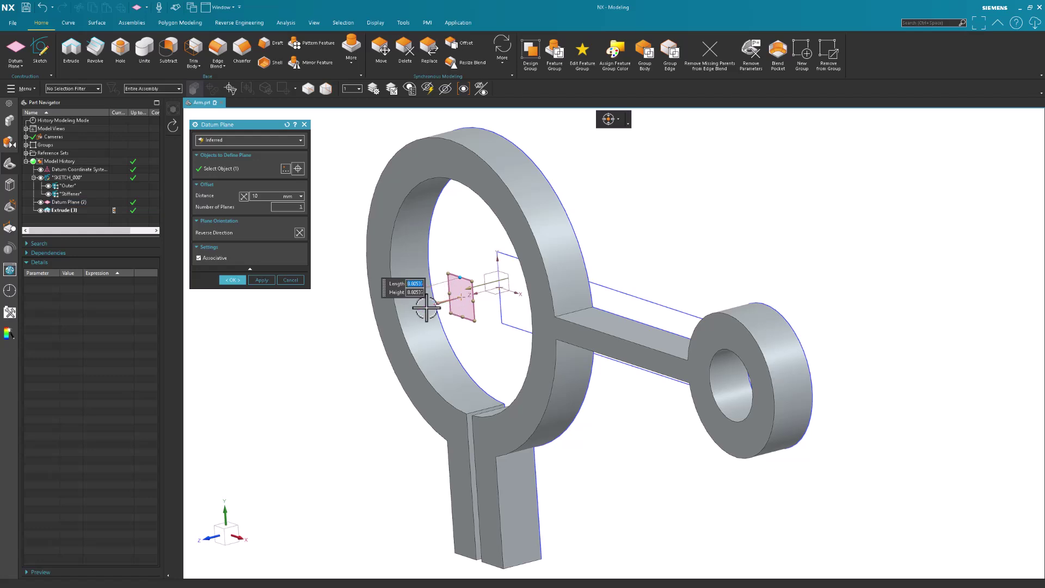
pyautogui.moveTo(426, 308); pyautogui.dragTo(457, 299, button='middle')
pyautogui.moveTo(468, 297)
pyautogui.mouseDown()
pyautogui.moveTo(443, 299)
pyautogui.moveTo(466, 277)
pyautogui.mouseUp()
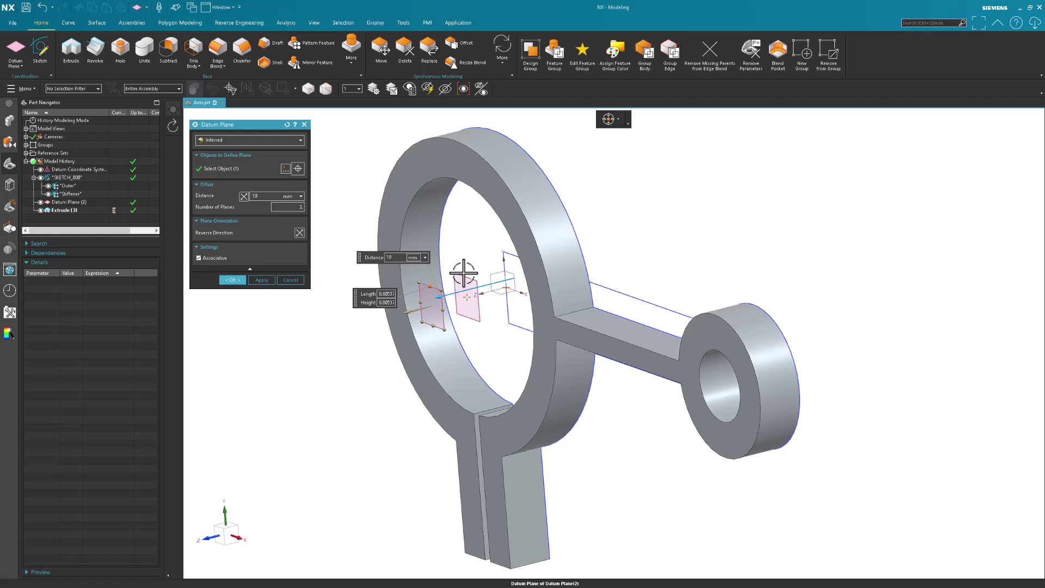
pyautogui.click(238, 168)
pyautogui.click(464, 275)
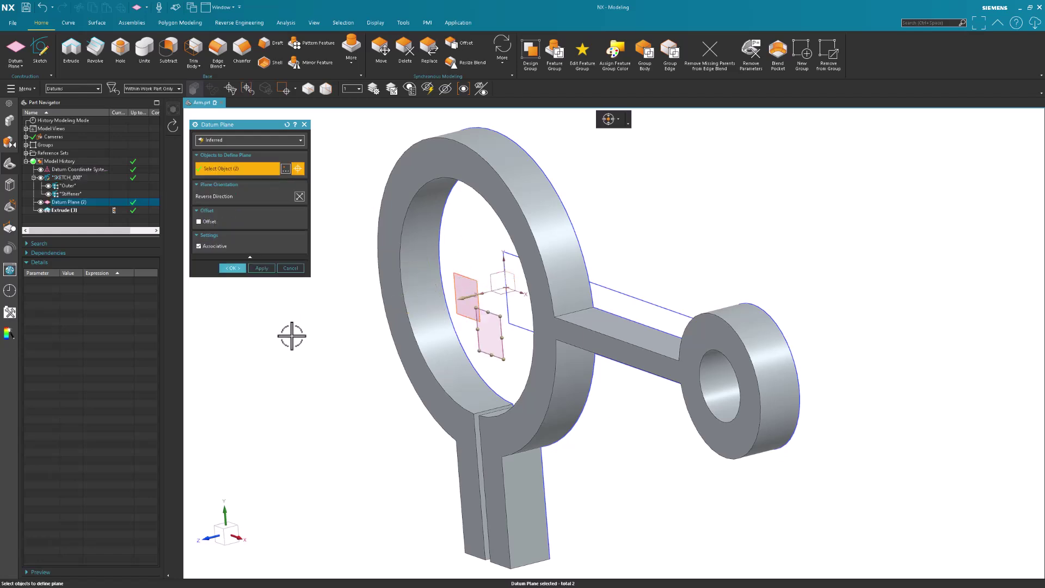
pyautogui.click(233, 267)
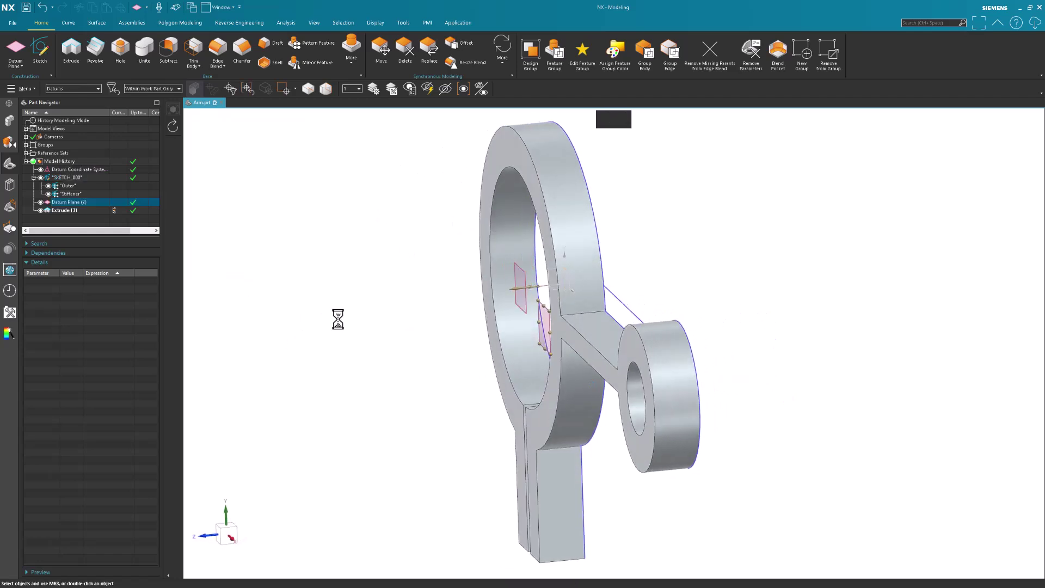
pyautogui.press('Home')
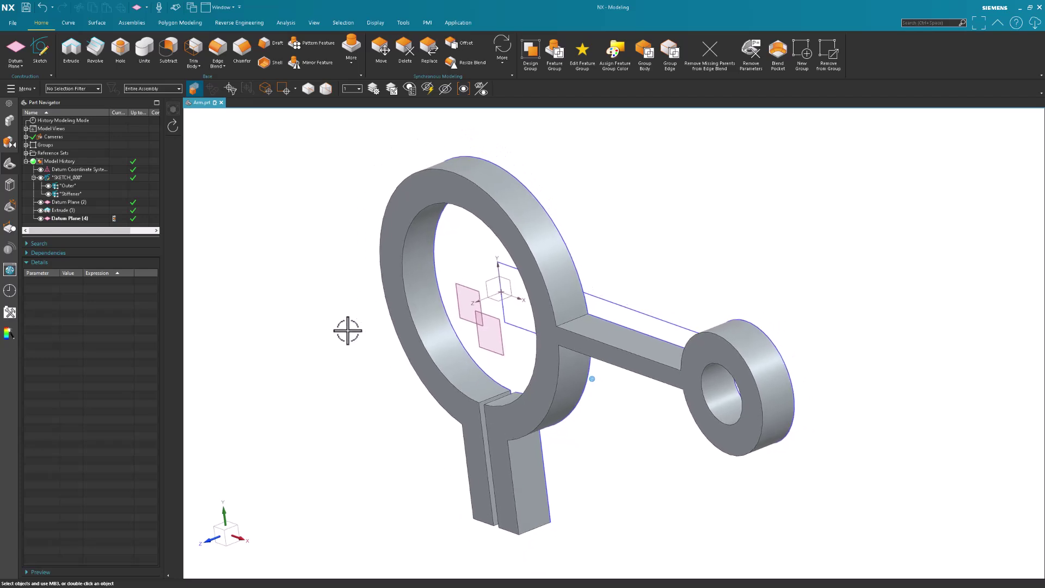
# Extrude the Stiffener curves until Datum Plane (4) to form the stiffener bar
pyautogui.click(72, 52)
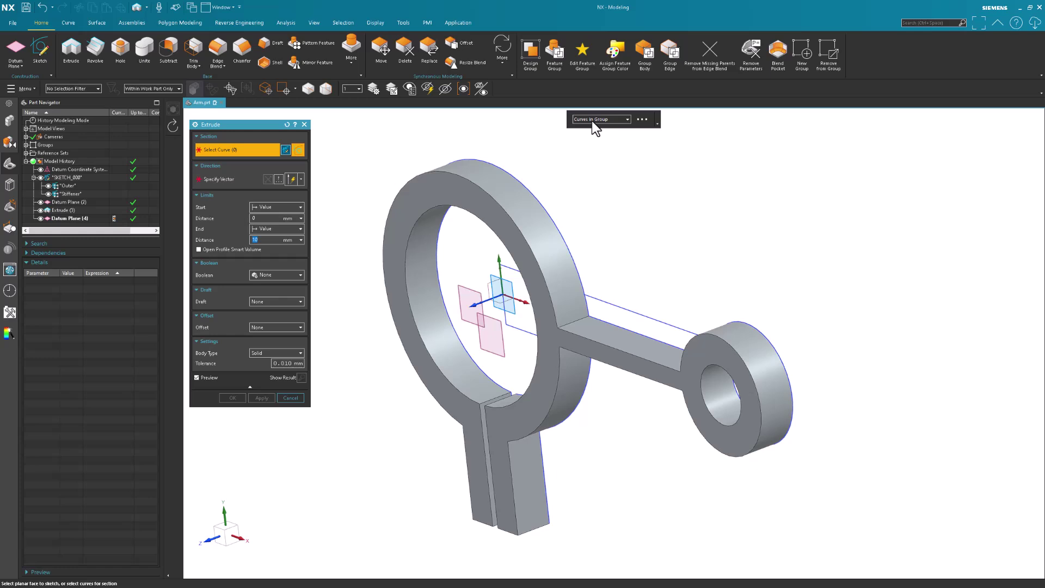
pyautogui.click(78, 194)
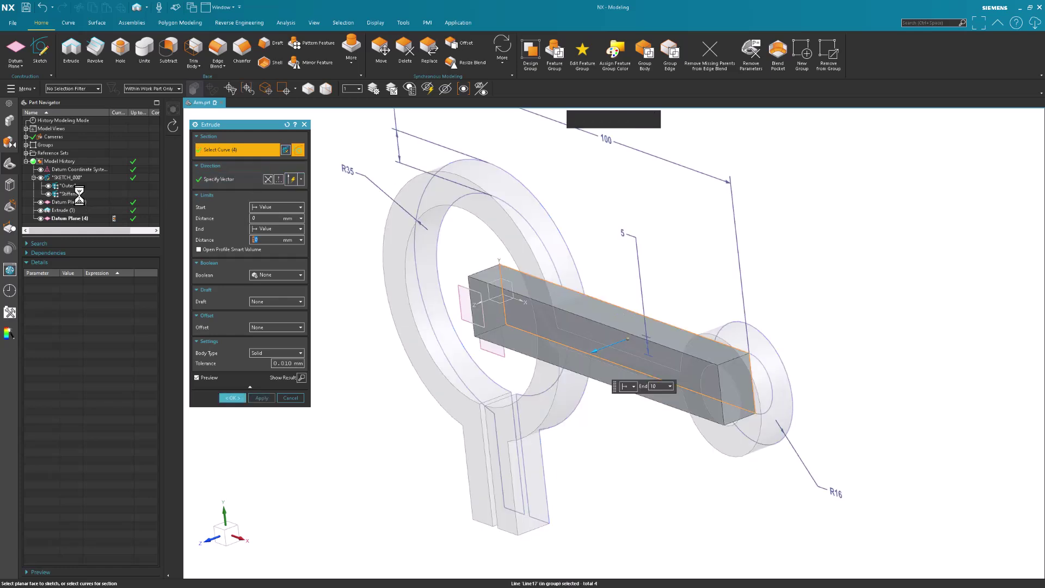
pyautogui.click(290, 225)
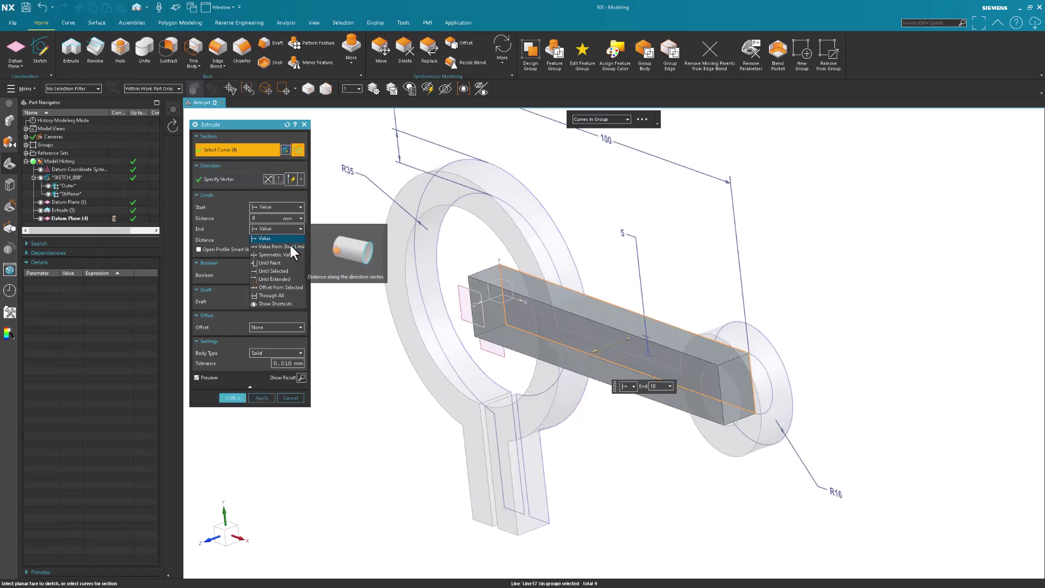
pyautogui.click(283, 272)
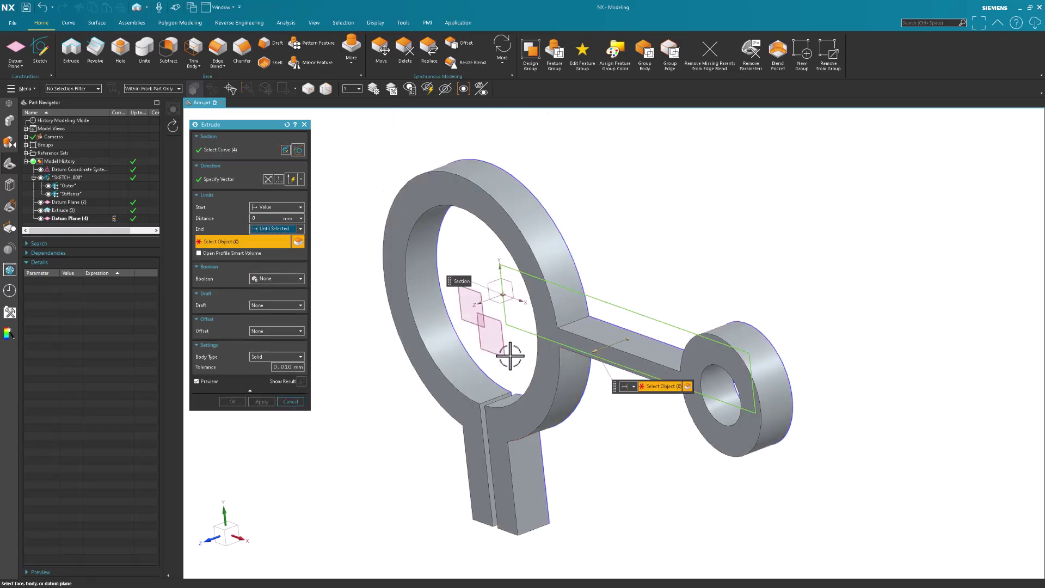
pyautogui.click(492, 335)
pyautogui.moveTo(569, 357); pyautogui.dragTo(671, 225, button='middle')
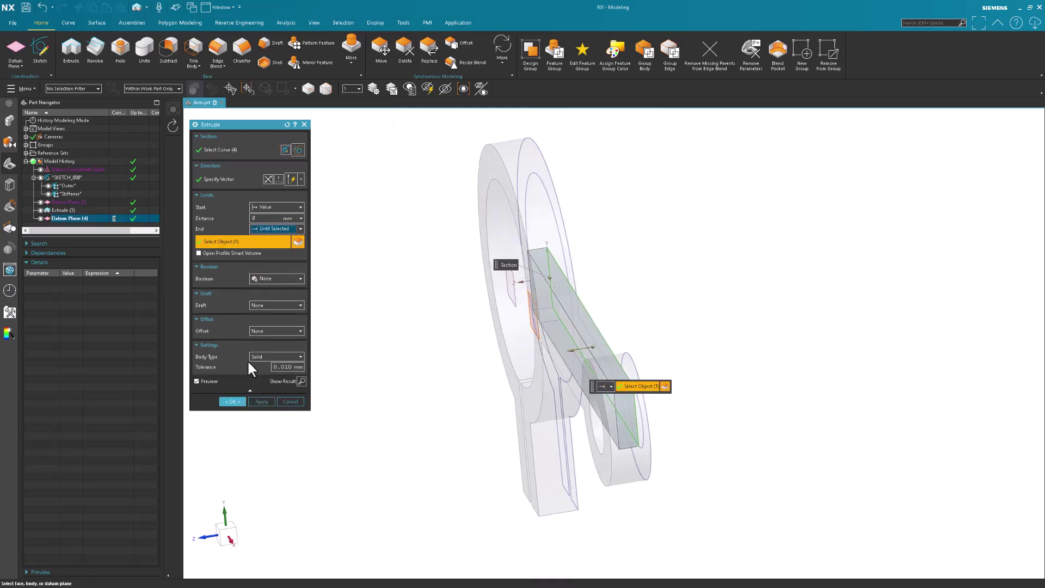
pyautogui.click(234, 402)
pyautogui.press('Home')
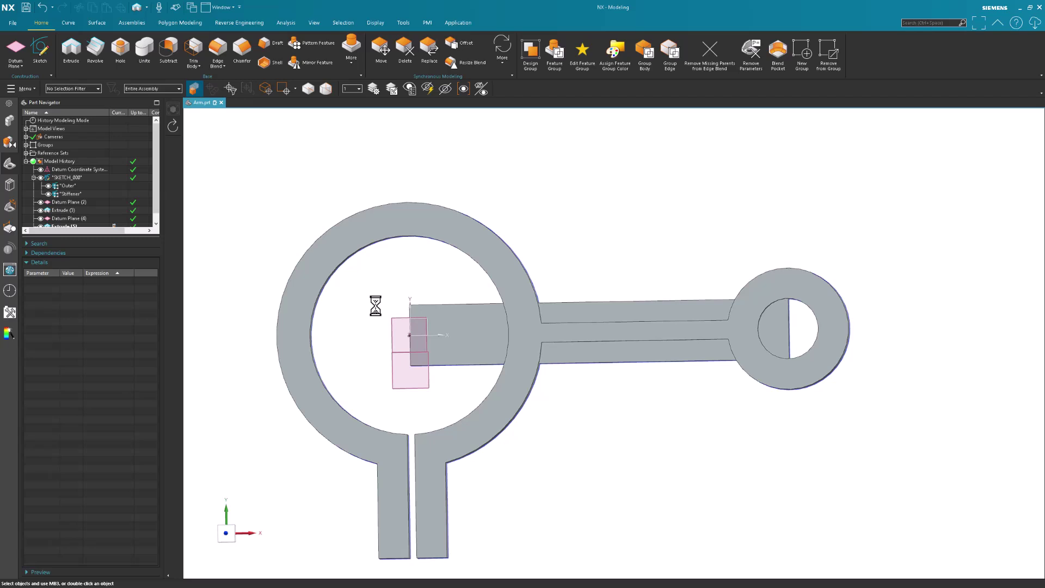
# Start a Unite with the ring body as target and the stiffener as tool
pyautogui.click(142, 50)
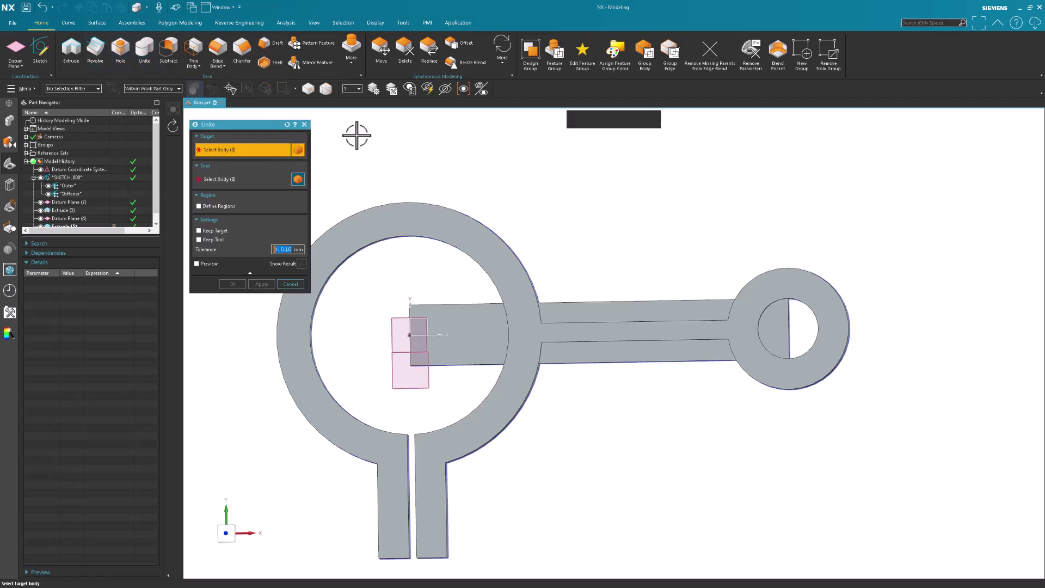
pyautogui.click(468, 237)
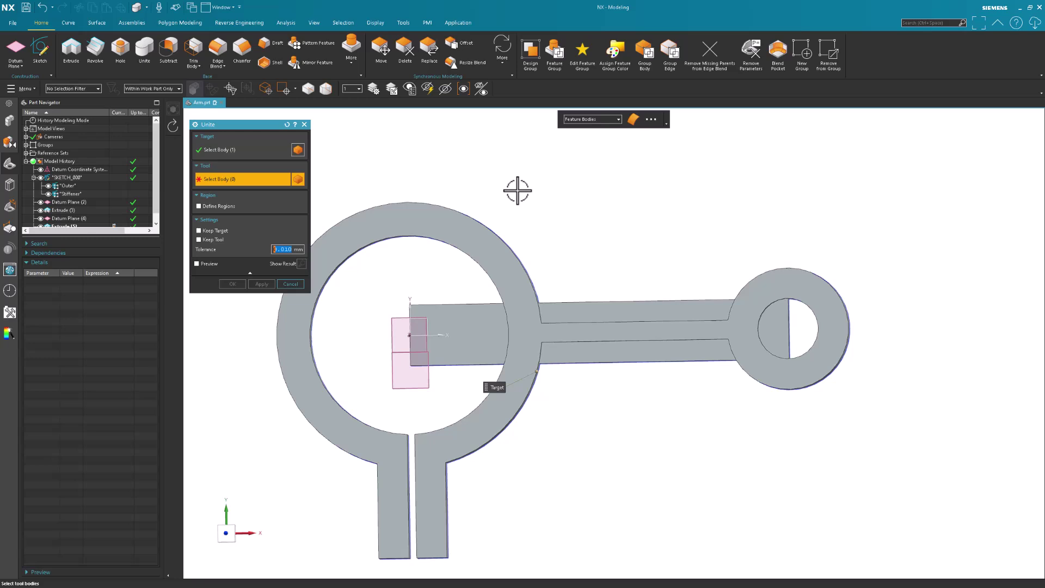
pyautogui.click(579, 308)
pyautogui.moveTo(571, 248); pyautogui.dragTo(443, 203, button='middle')
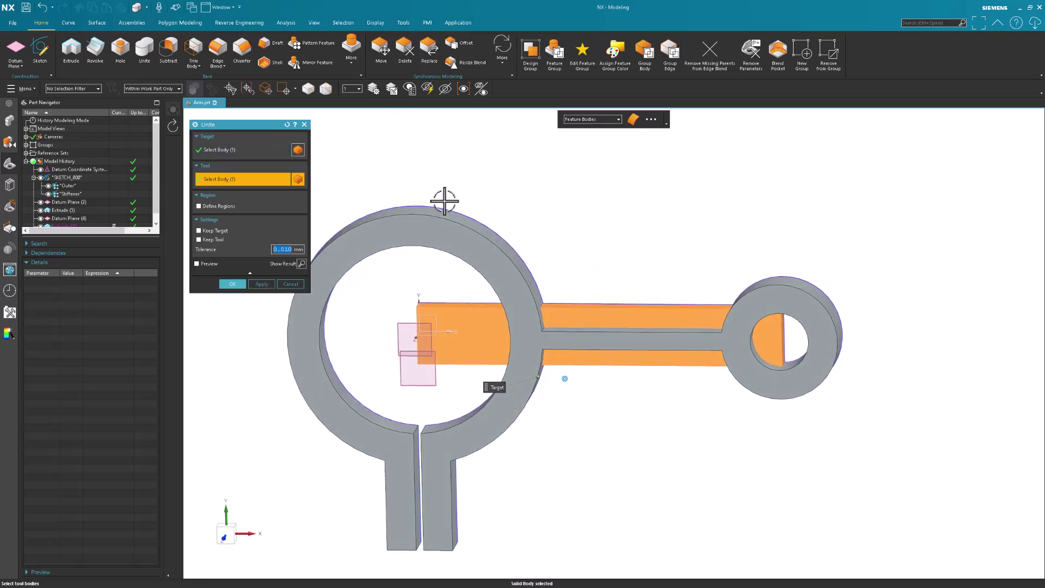
# Enable Define Regions, try keeping two stiffener regions, and preview the union
pyautogui.click(221, 207)
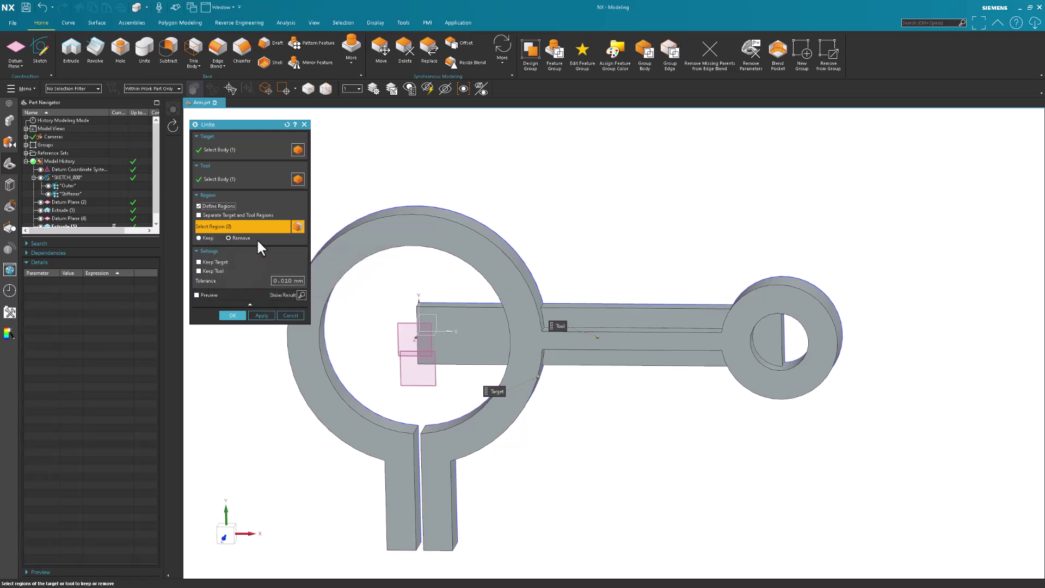
pyautogui.click(207, 237)
pyautogui.click(639, 313)
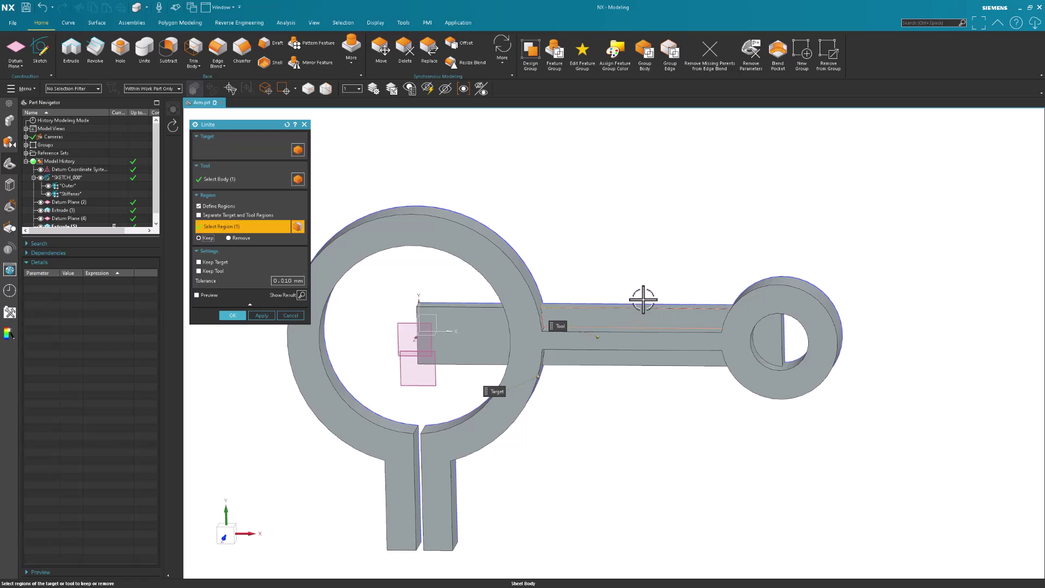
pyautogui.click(670, 361)
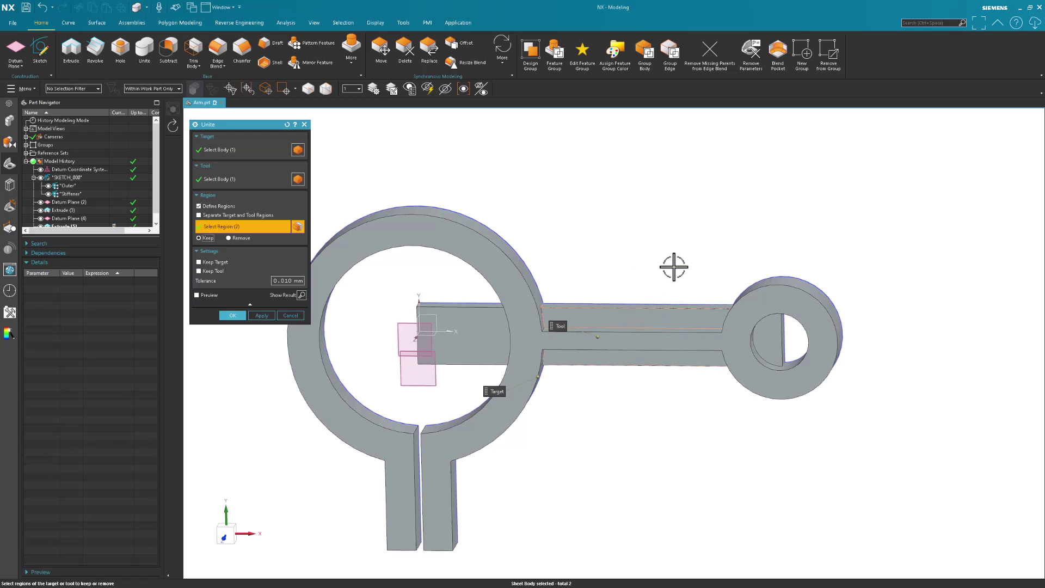
pyautogui.moveTo(674, 263); pyautogui.dragTo(630, 333, button='middle')
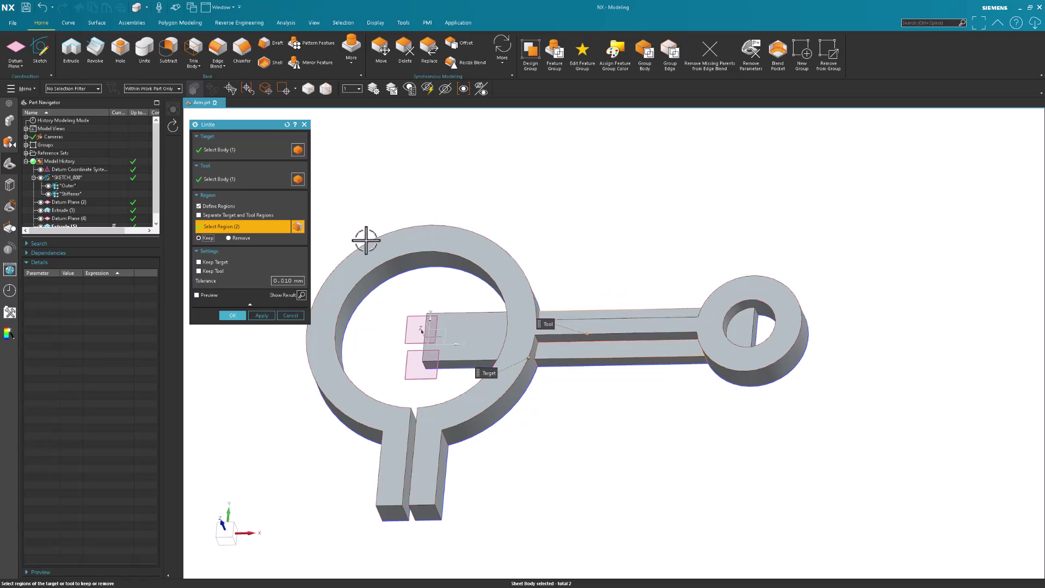
pyautogui.click(302, 295)
pyautogui.moveTo(515, 217)
pyautogui.mouseDown(button='middle')
pyautogui.moveTo(531, 247)
pyautogui.moveTo(515, 217)
pyautogui.moveTo(516, 234)
pyautogui.mouseUp(button='middle')
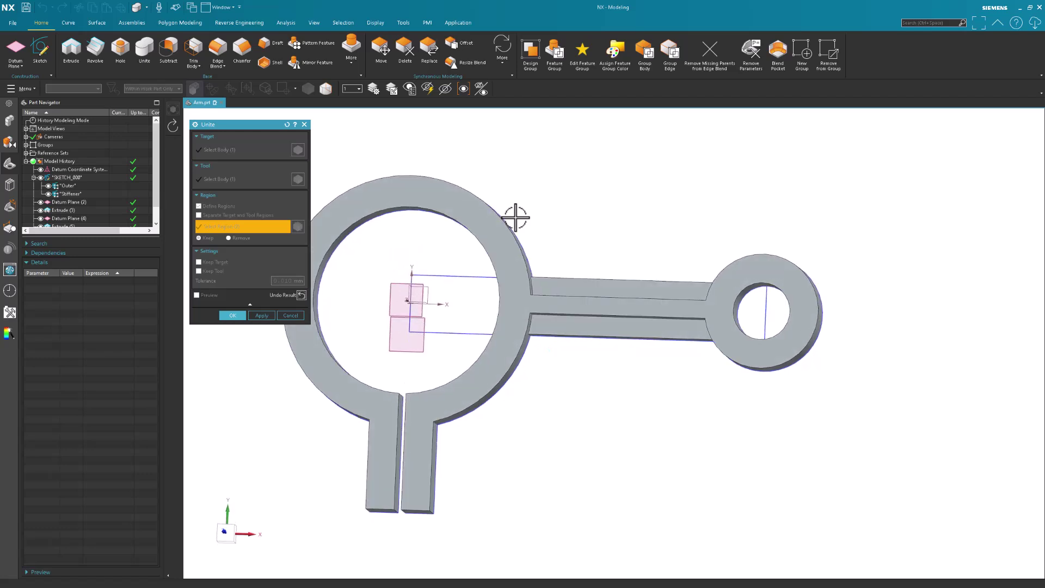
pyautogui.moveTo(549, 352); pyautogui.dragTo(560, 357, button='middle')
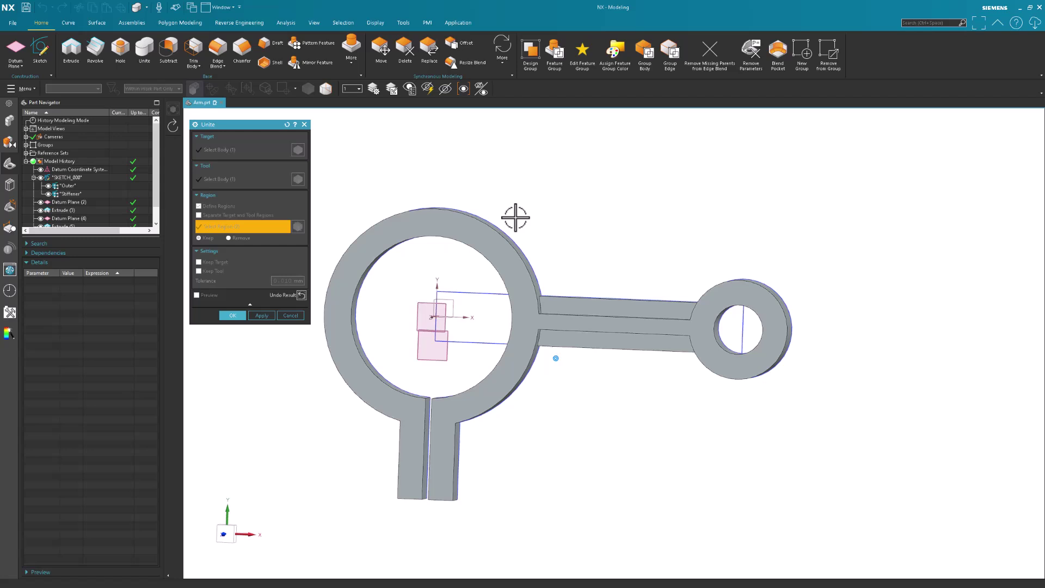
pyautogui.press('Home')
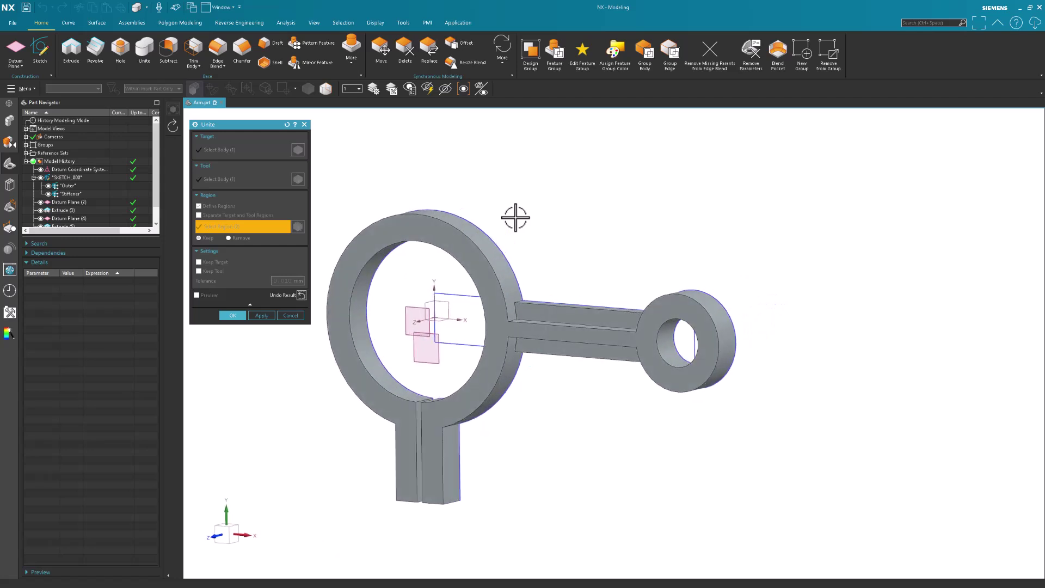
pyautogui.scroll(5, 515, 218)
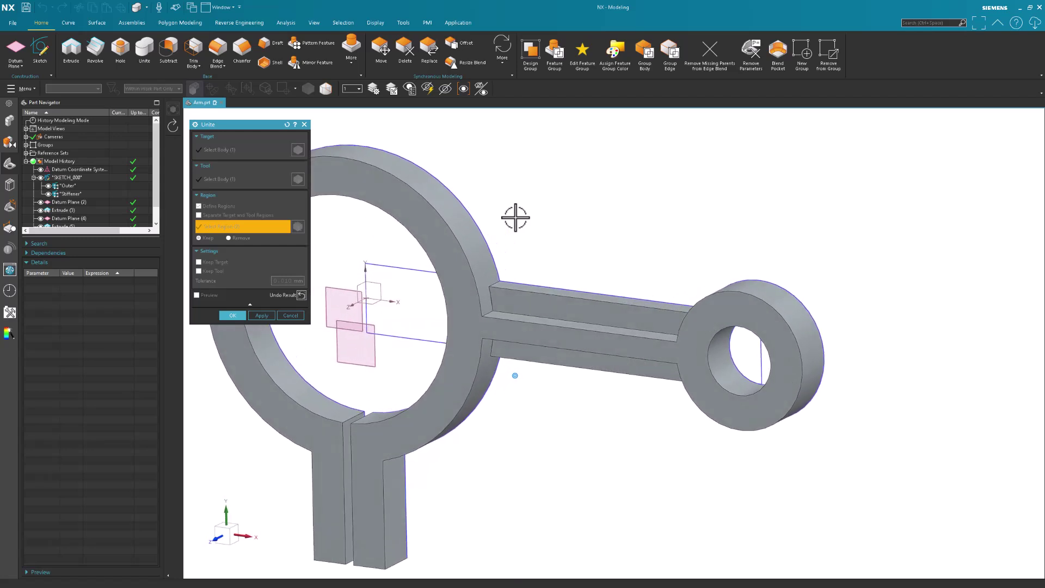
pyautogui.moveTo(515, 218); pyautogui.dragTo(417, 177, button='middle')
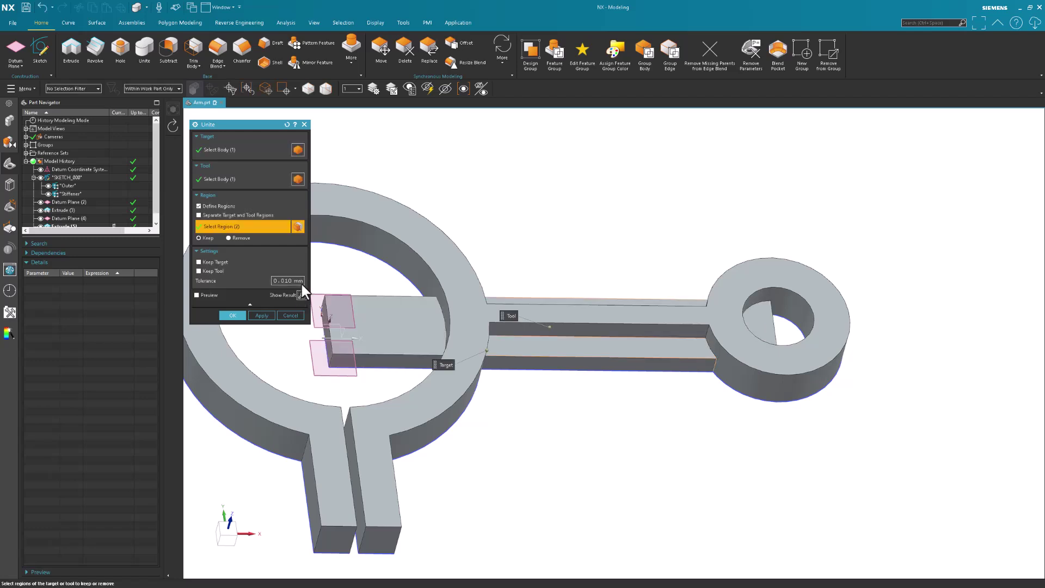
# Switch to Remove, drop the stiffener pieces inside the ring and hub hole, and apply
pyautogui.click(237, 238)
pyautogui.click(418, 331)
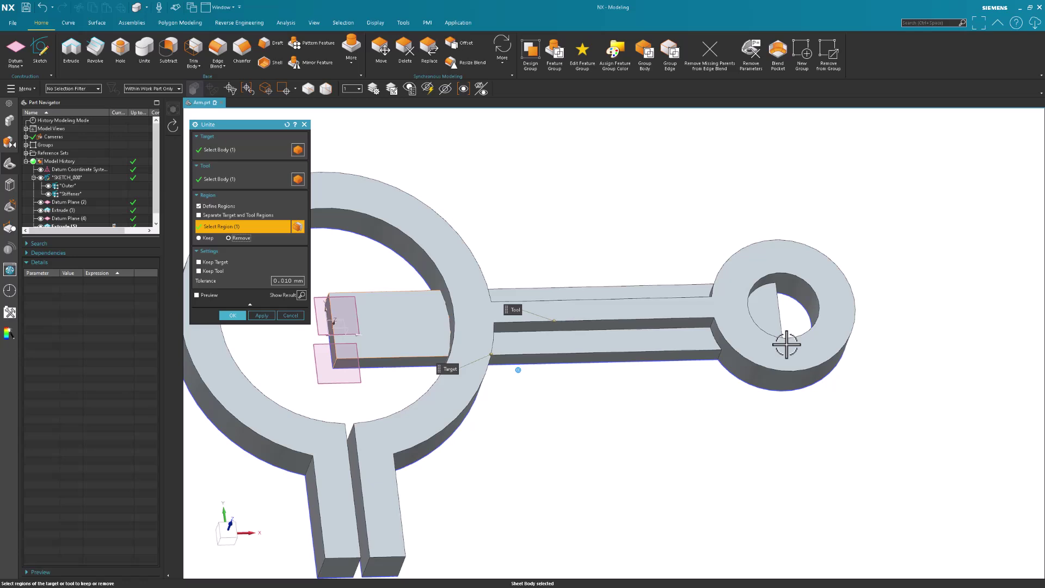
pyautogui.click(758, 299)
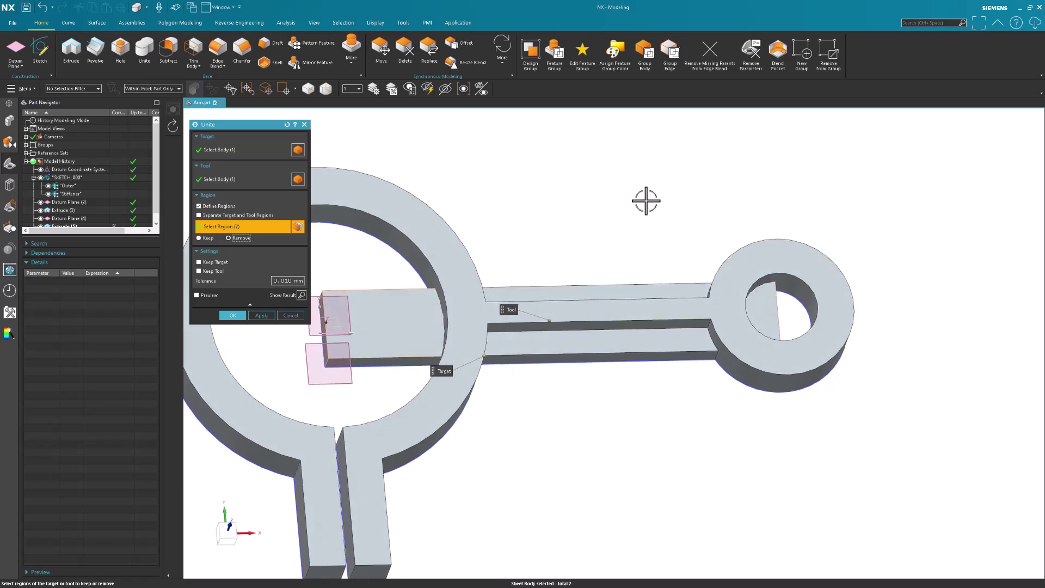
pyautogui.click(302, 295)
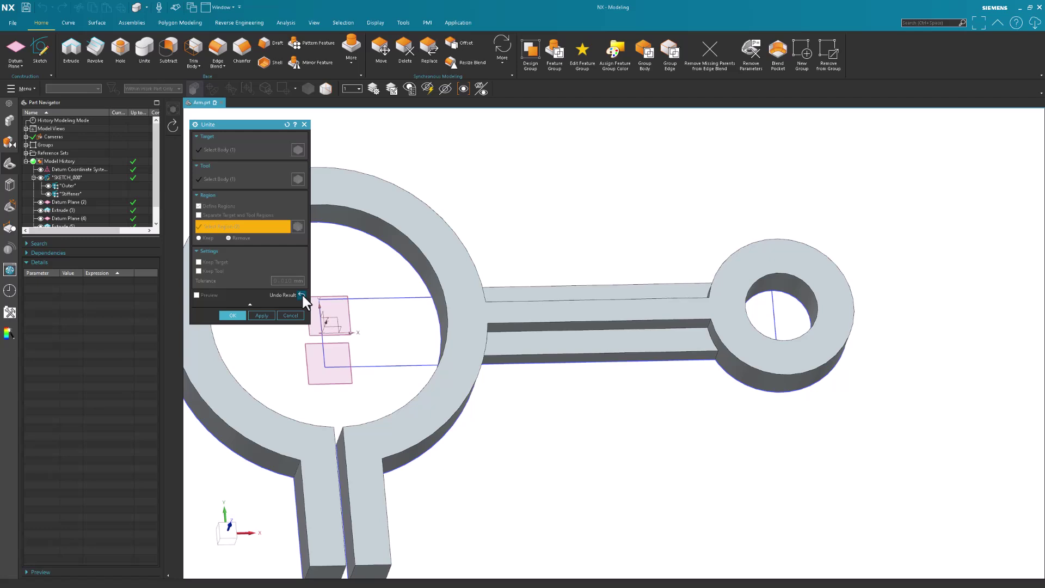
pyautogui.click(232, 316)
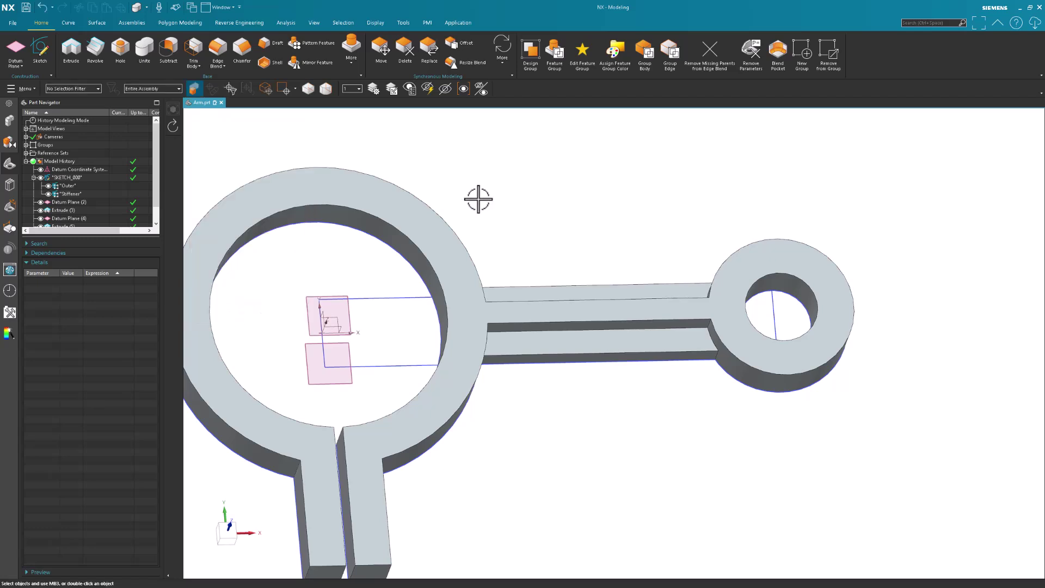
# Switch to top view and hide Datum Plane (2), Datum Plane (4) and the datum CSYS
pyautogui.hotkey('ctrl', 'alt', 't')
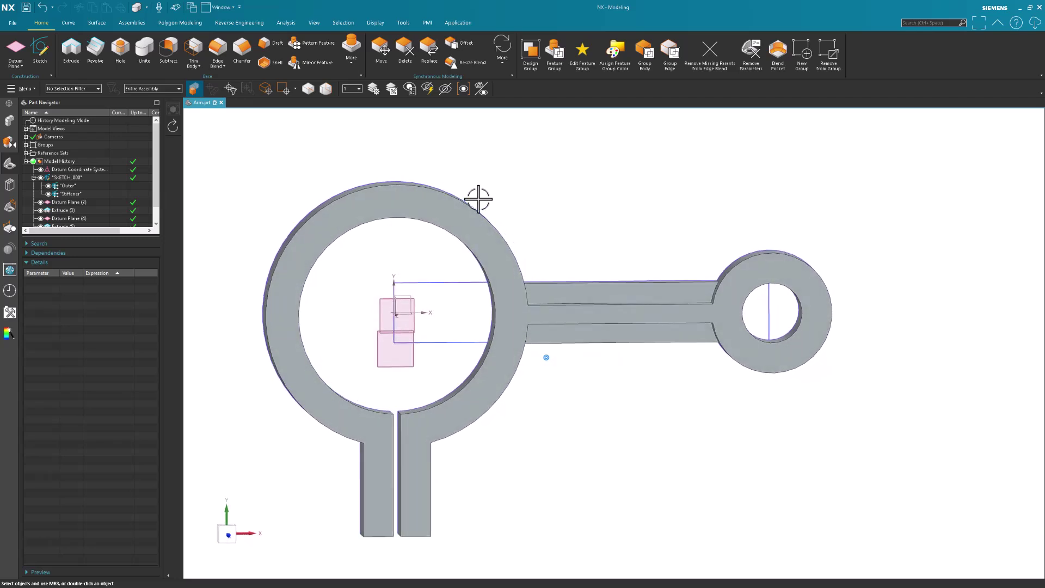
pyautogui.click(34, 177)
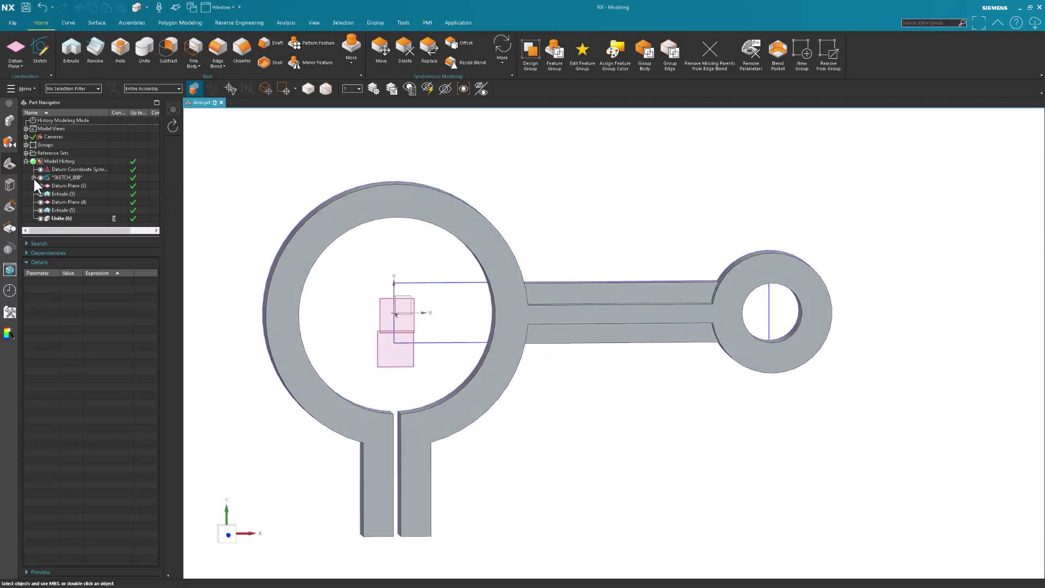
pyautogui.click(40, 185)
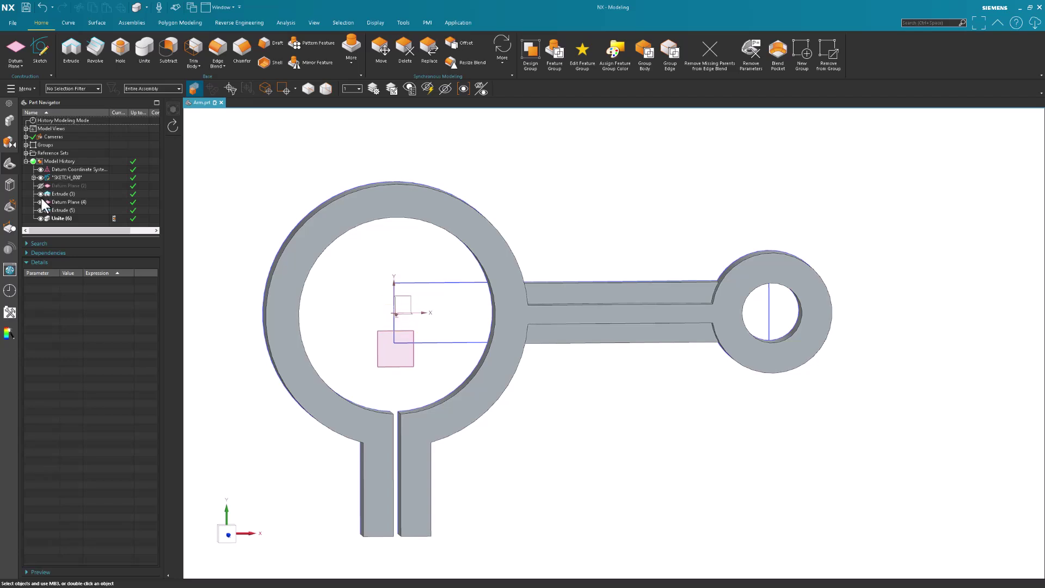
pyautogui.click(41, 202)
pyautogui.click(40, 169)
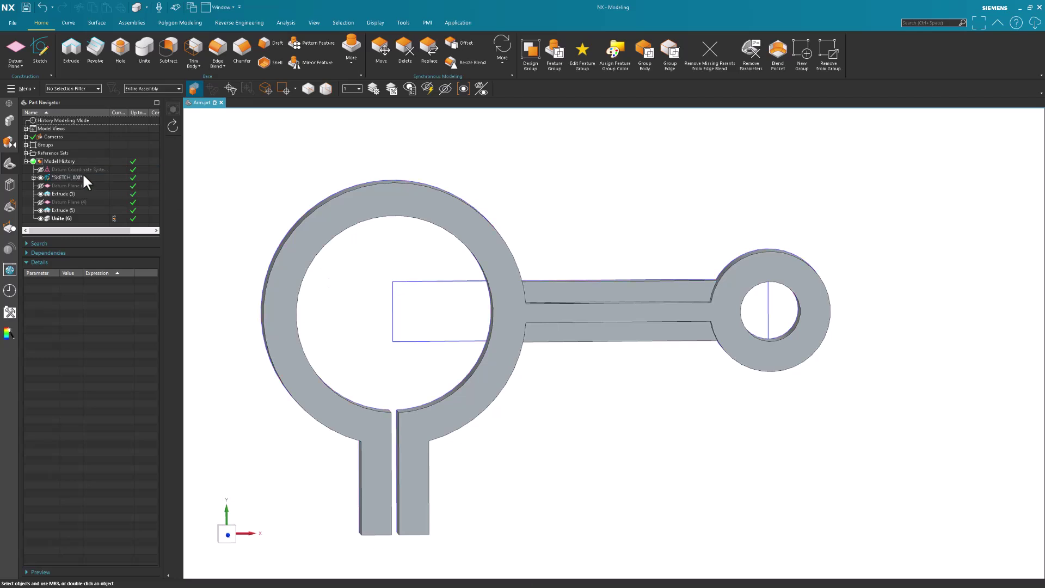
# List SKETCH_000's expressions (Arm_Length=100, Boss_Dia=16, Main_Dia=35, Rib_Width=5) and pick Arm_Length
pyautogui.click(66, 177)
pyautogui.click(32, 177)
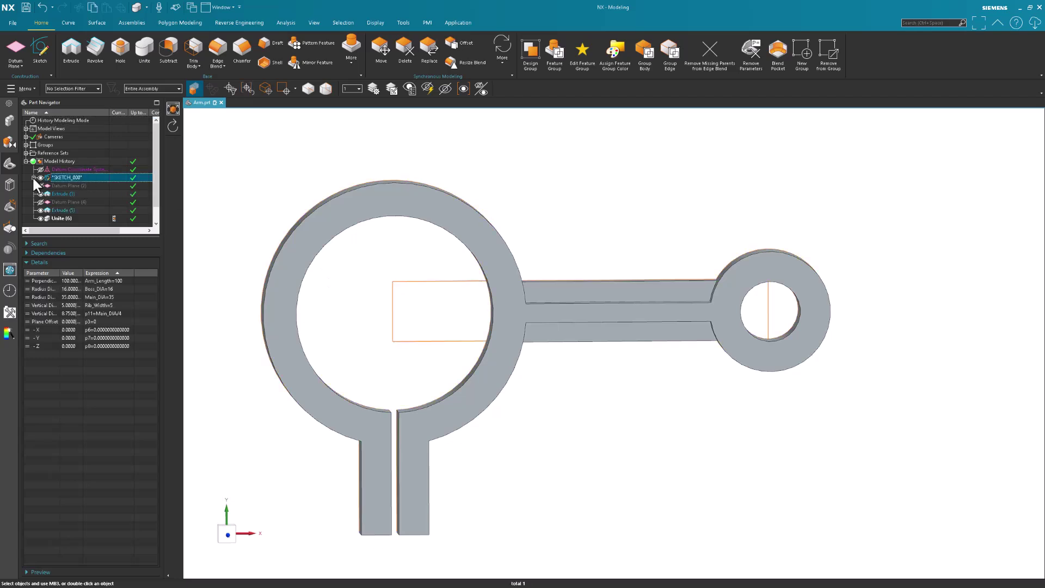
pyautogui.click(70, 186)
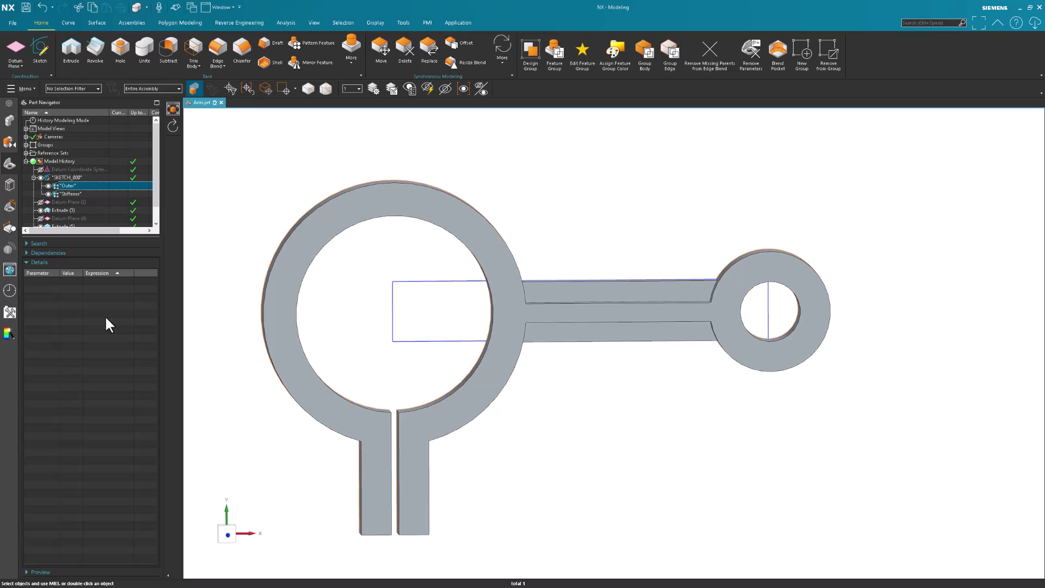
pyautogui.click(78, 177)
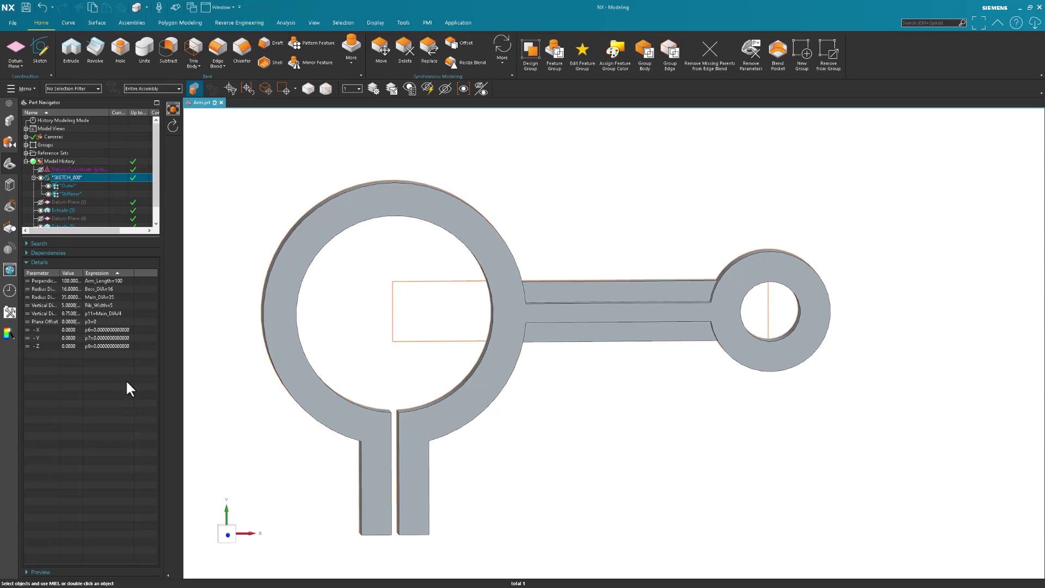
pyautogui.click(120, 281)
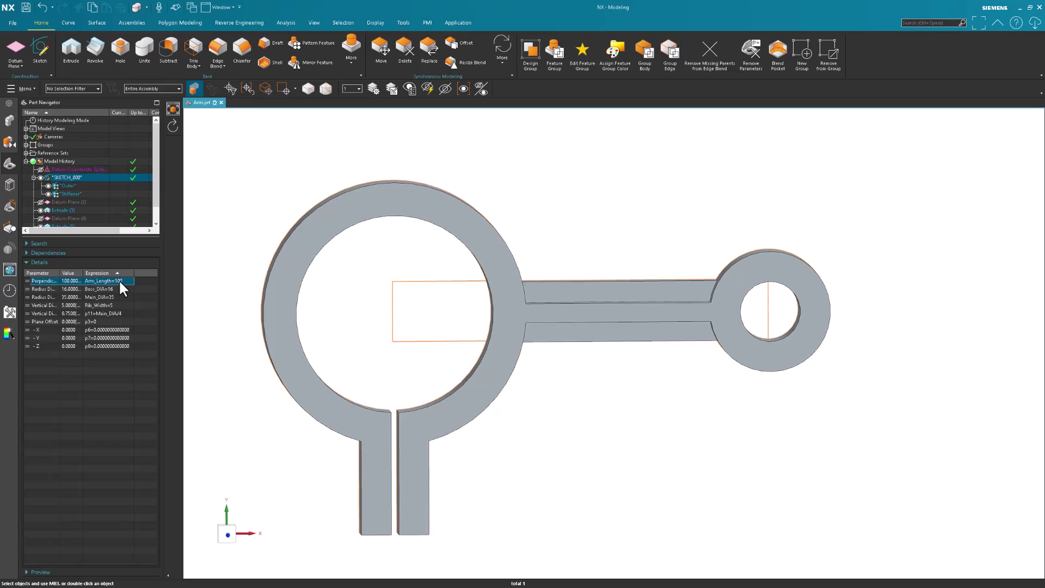
# Step Arm_Length from 100 up to 115 mm with Step Expression and accept
pyautogui.rightClick(121, 288)
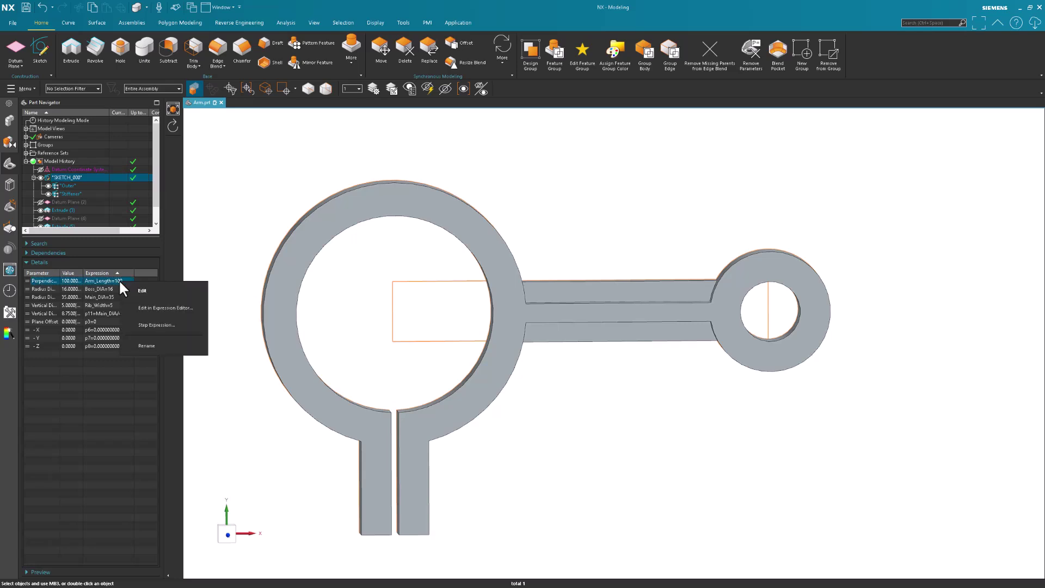
pyautogui.click(151, 324)
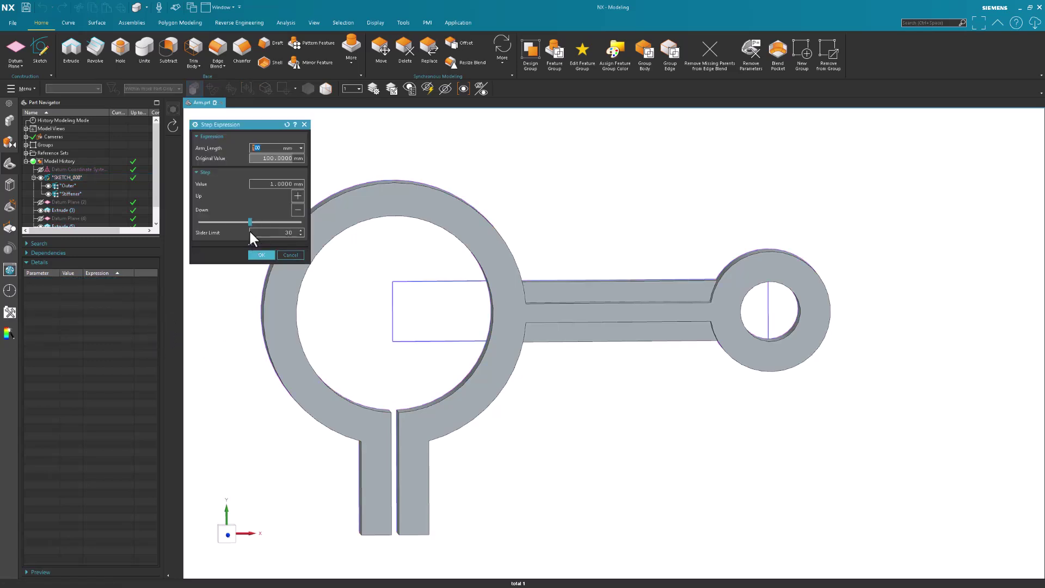
pyautogui.moveTo(250, 222); pyautogui.dragTo(274, 222)
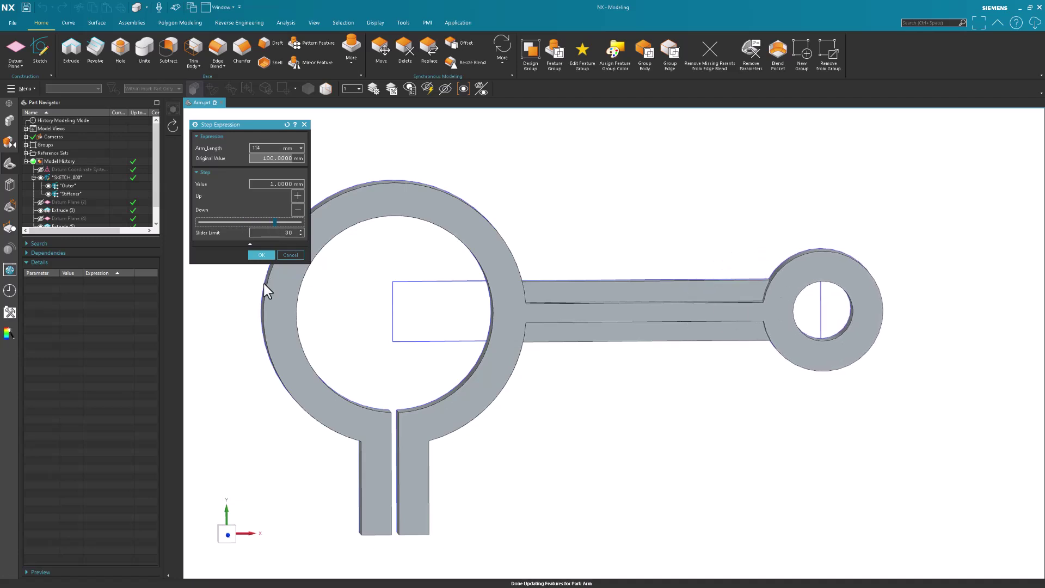
pyautogui.click(262, 255)
pyautogui.scroll(-1, 86, 184)
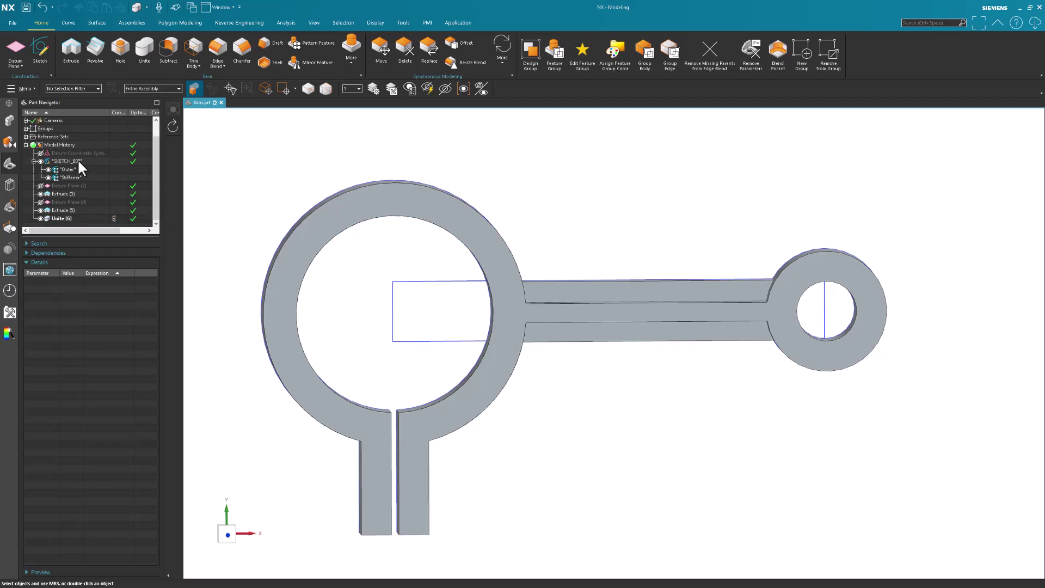
# Step Main_DIA from 35 up to 36.75 with Step Expression
pyautogui.click(76, 161)
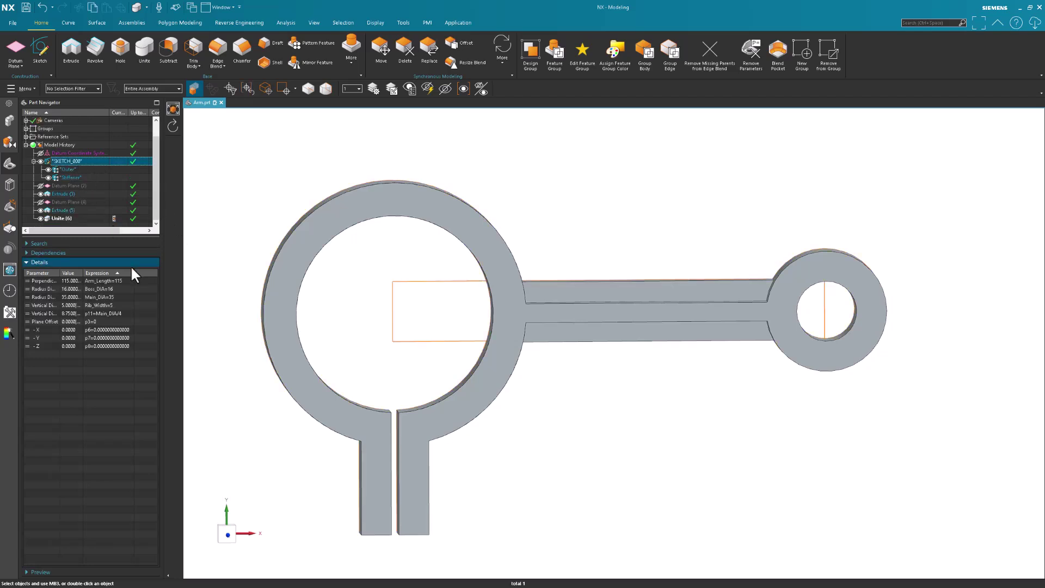
pyautogui.click(112, 296)
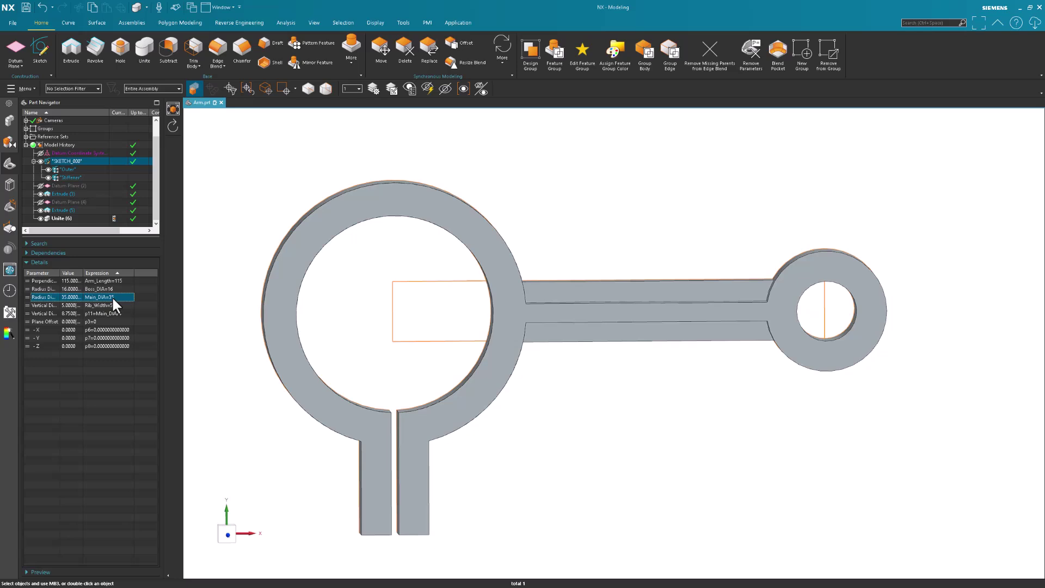
pyautogui.rightClick(112, 295)
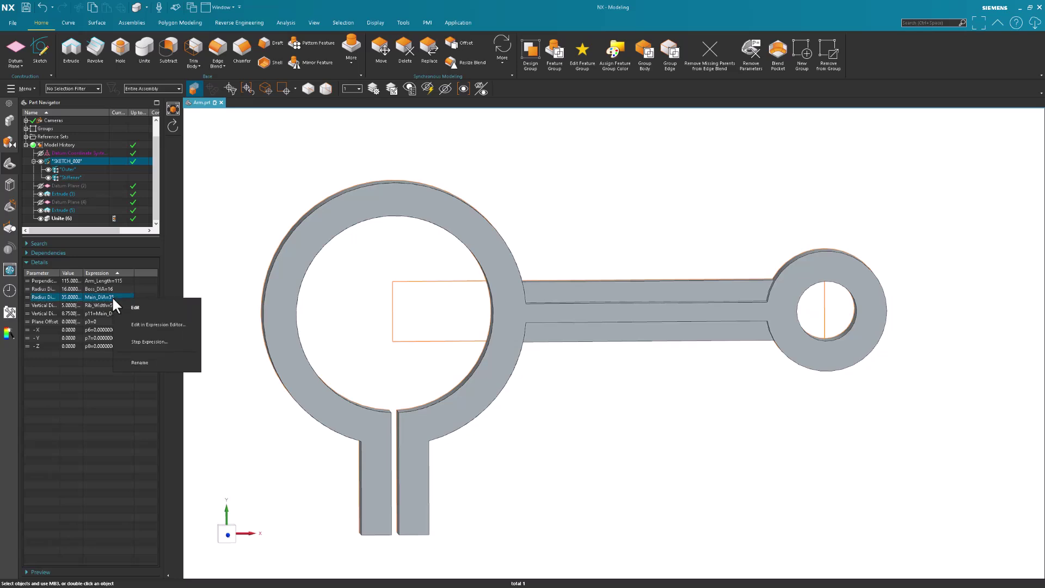
pyautogui.click(165, 342)
pyautogui.keyDown('shift'); pyautogui.moveTo(367, 289); pyautogui.dragTo(402, 301, button='middle'); pyautogui.keyUp('shift')
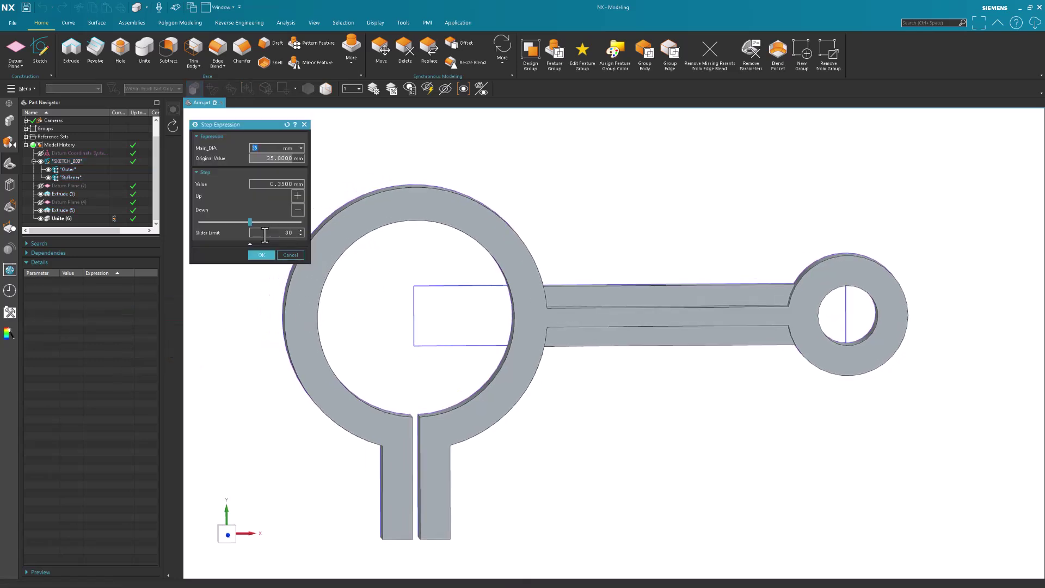
pyautogui.moveTo(250, 222)
pyautogui.mouseDown()
pyautogui.moveTo(287, 221)
pyautogui.moveTo(255, 226)
pyautogui.mouseUp()
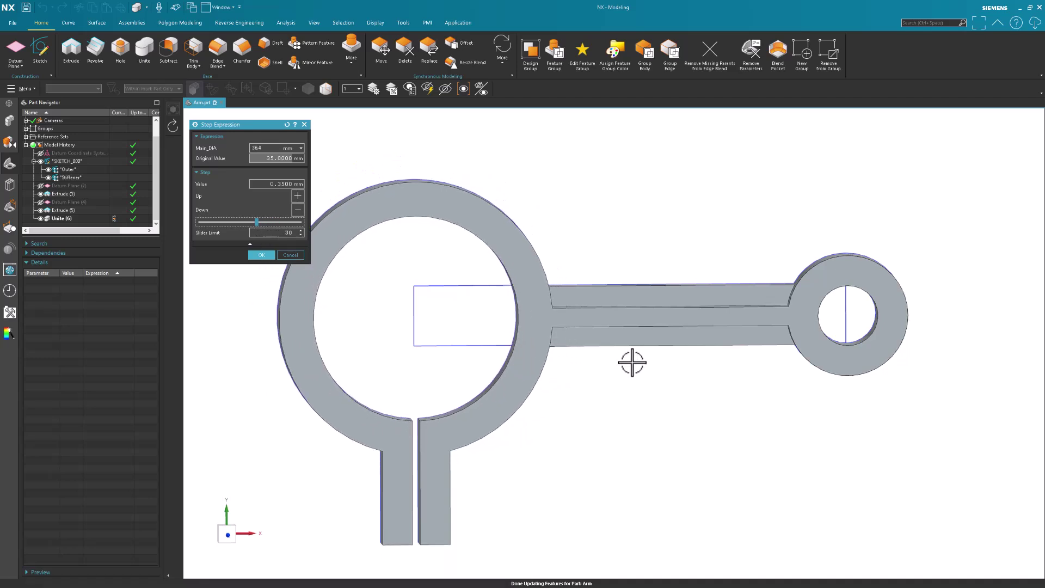
# Grow Main_DIA to 40.95, inspect the ring, then cancel to keep 35
pyautogui.moveTo(632, 363); pyautogui.dragTo(641, 299, button='middle')
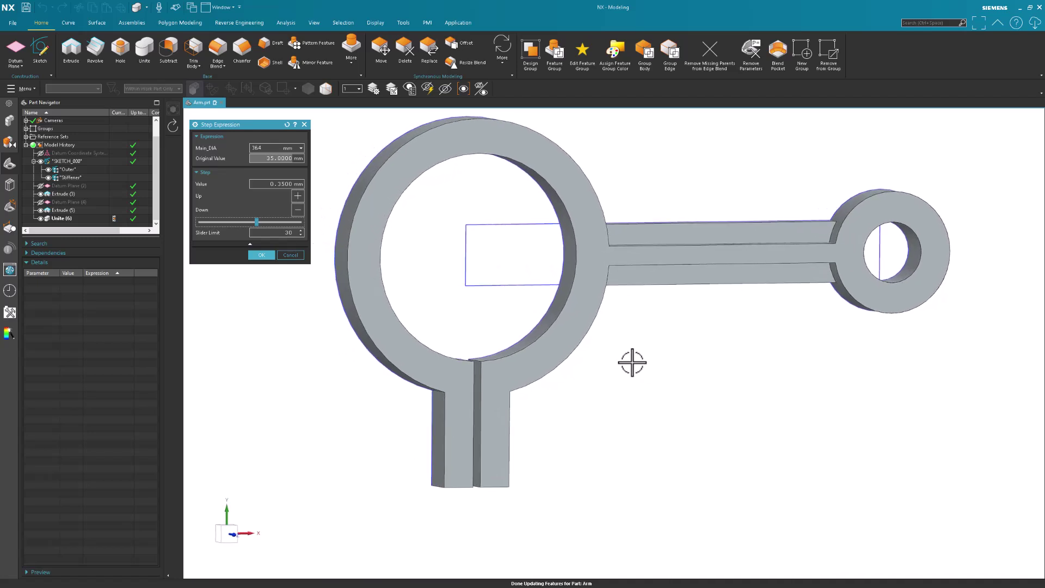
pyautogui.moveTo(632, 363); pyautogui.dragTo(420, 166, button='middle')
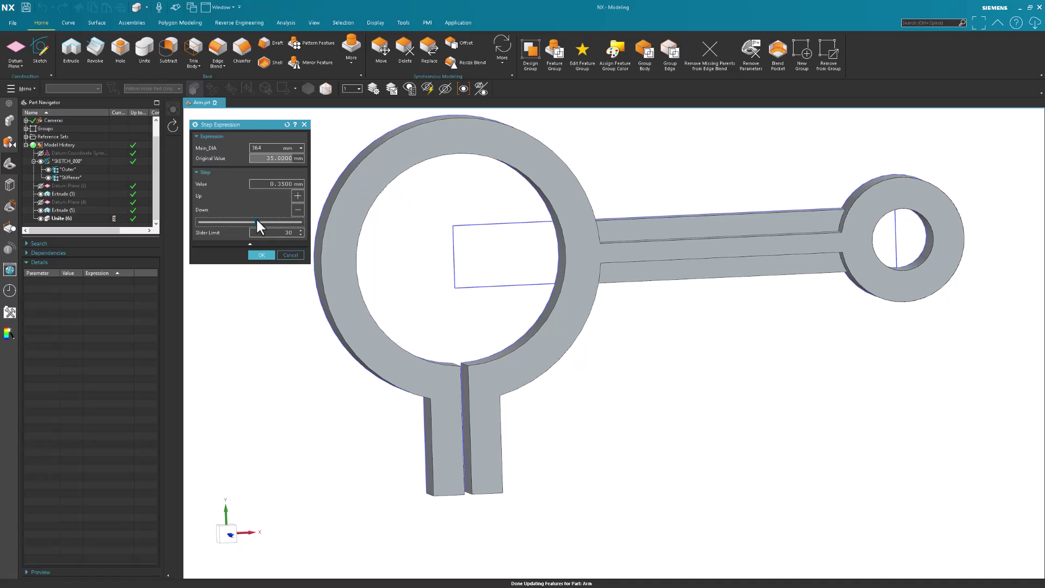
pyautogui.moveTo(257, 220); pyautogui.dragTo(191, 237)
pyautogui.press('F8')
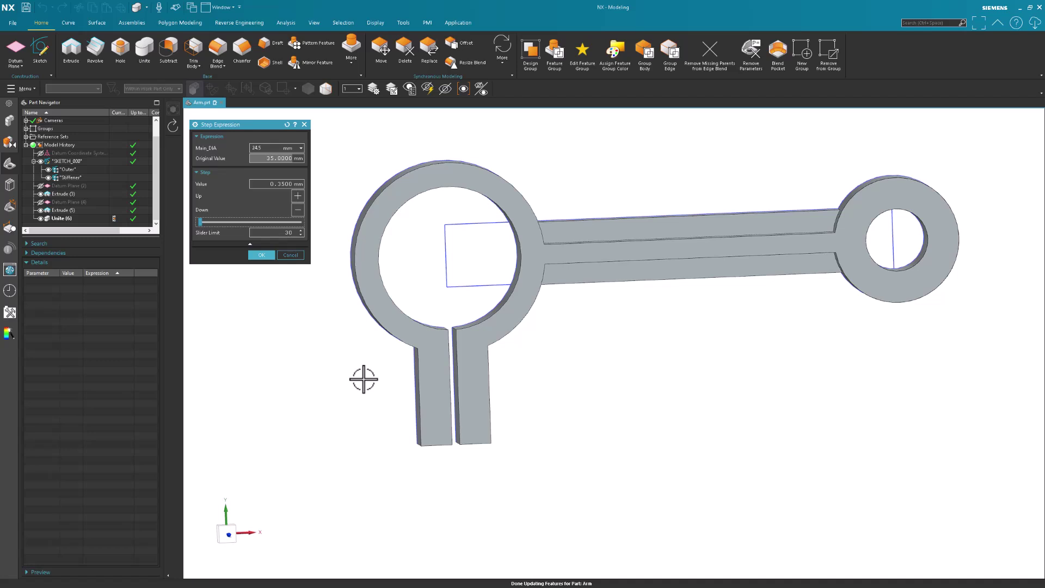
pyautogui.click(298, 255)
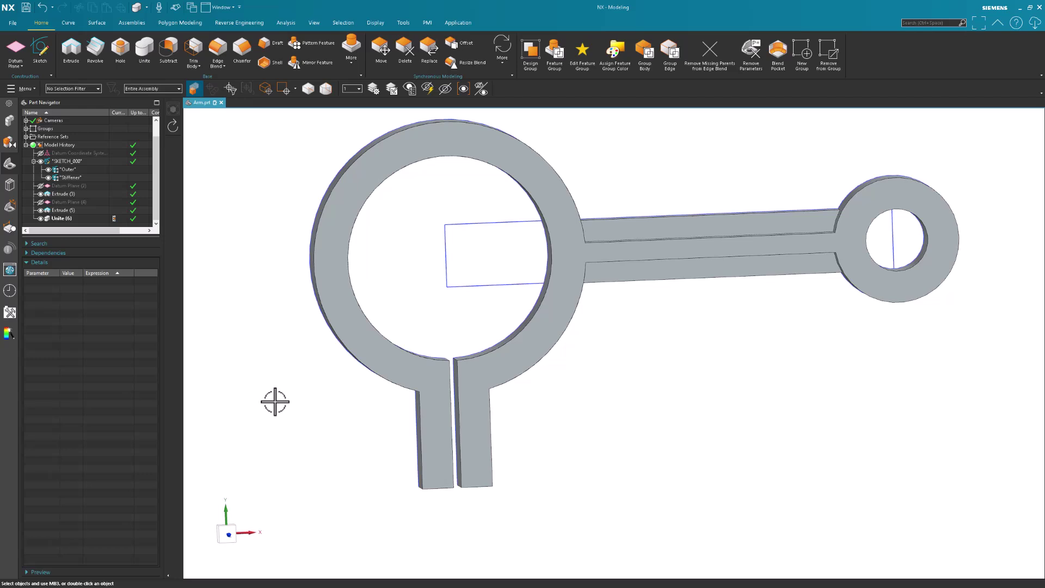
# Highlight SKETCH_000's driving expressions in Details: Arm_Length 115, Main_DIA 35, Rib_Width 5, Boss_DIA 16
pyautogui.click(86, 159)
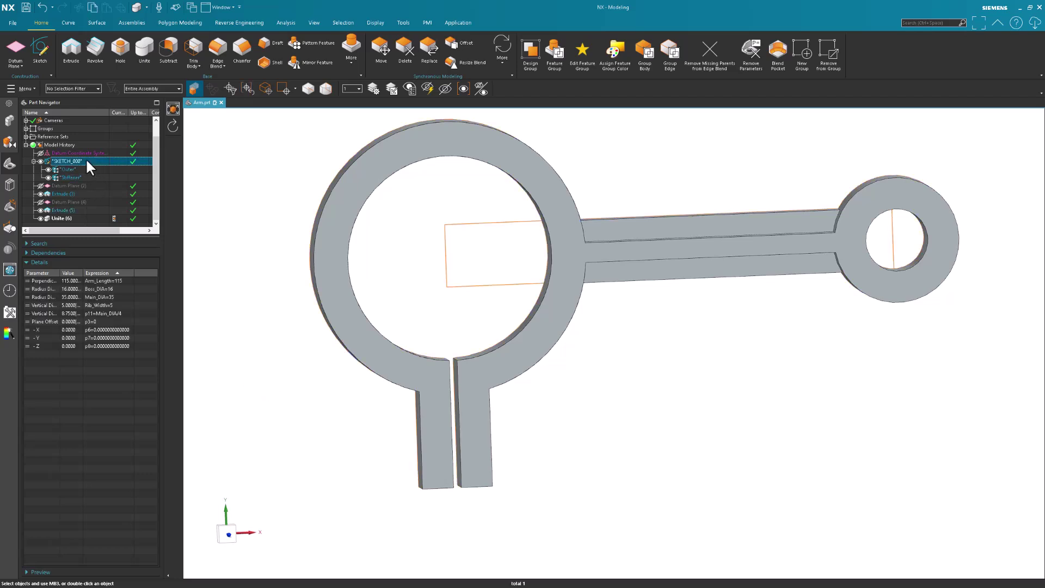
pyautogui.click(117, 281)
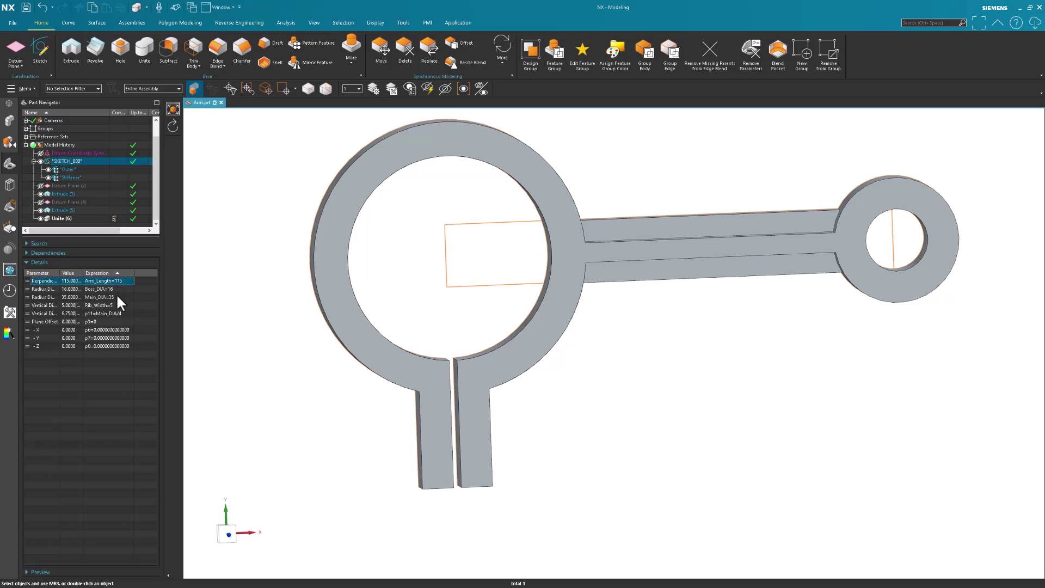
pyautogui.keyDown('ctrl'); pyautogui.click(116, 297); pyautogui.keyUp('ctrl')
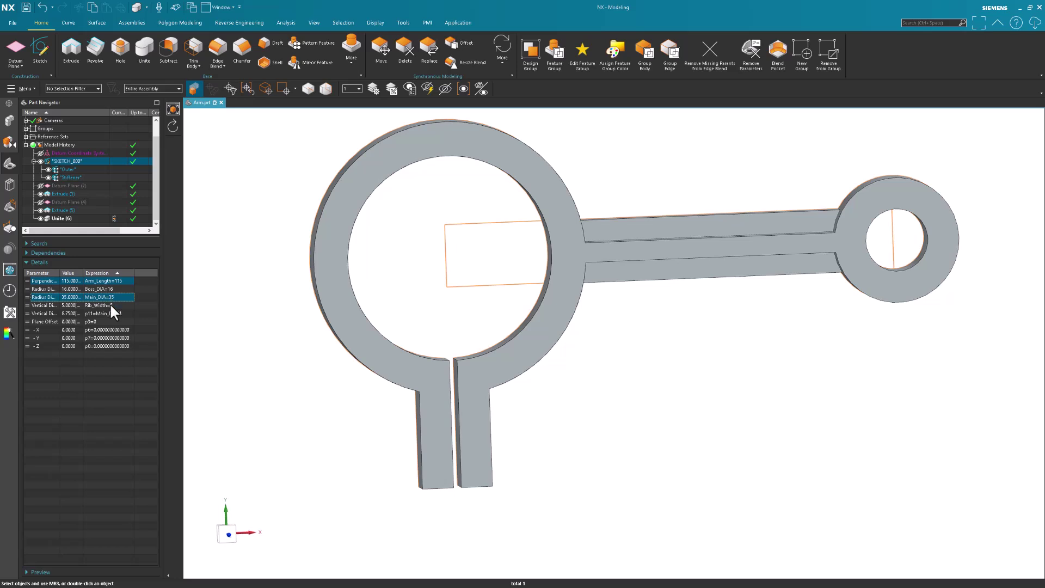
pyautogui.keyDown('ctrl'); pyautogui.click(110, 305); pyautogui.keyUp('ctrl')
pyautogui.keyDown('ctrl'); pyautogui.click(116, 289); pyautogui.keyUp('ctrl')
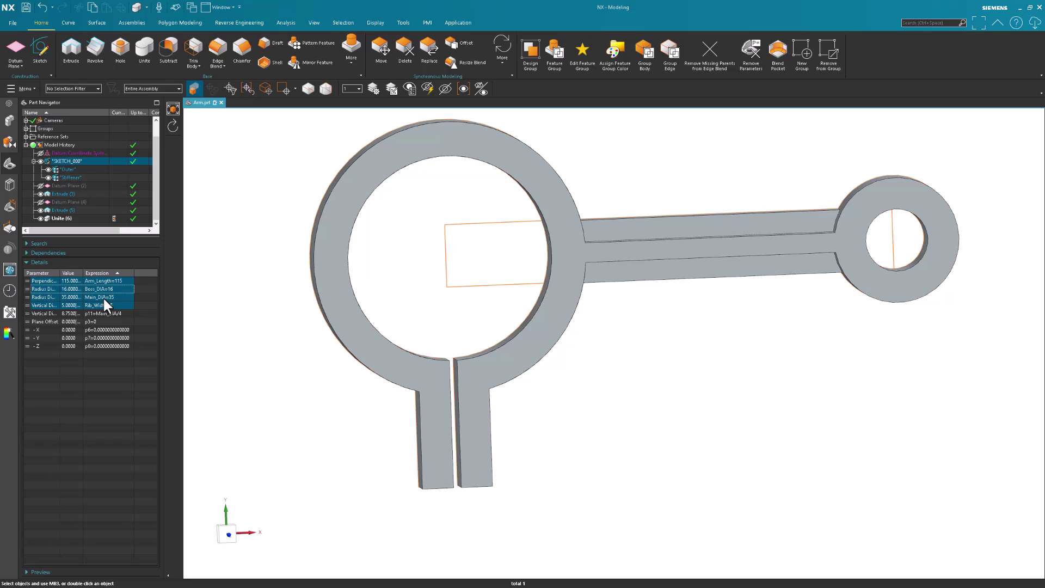
pyautogui.press('Escape')
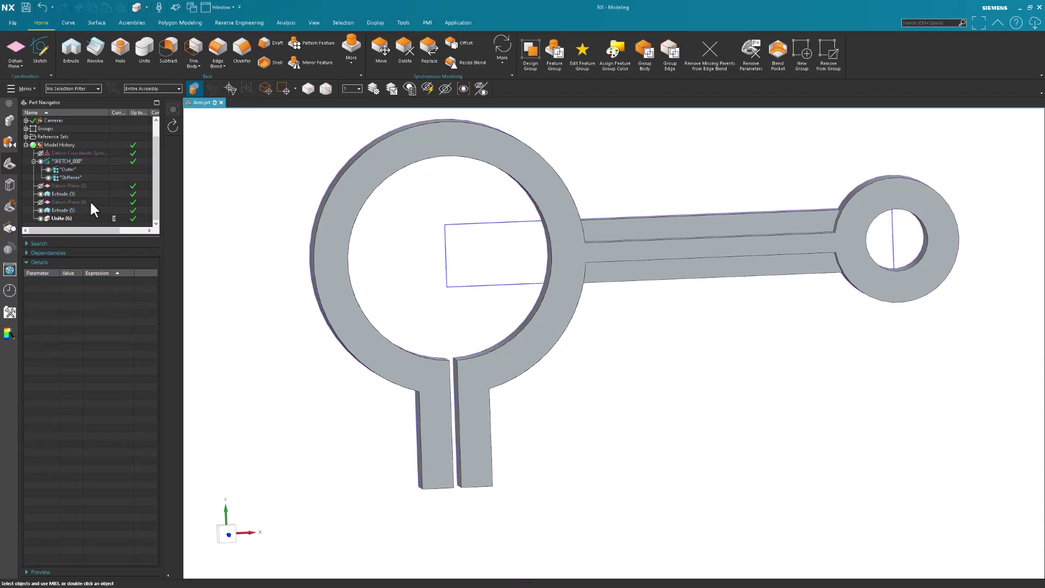
pyautogui.click(69, 161)
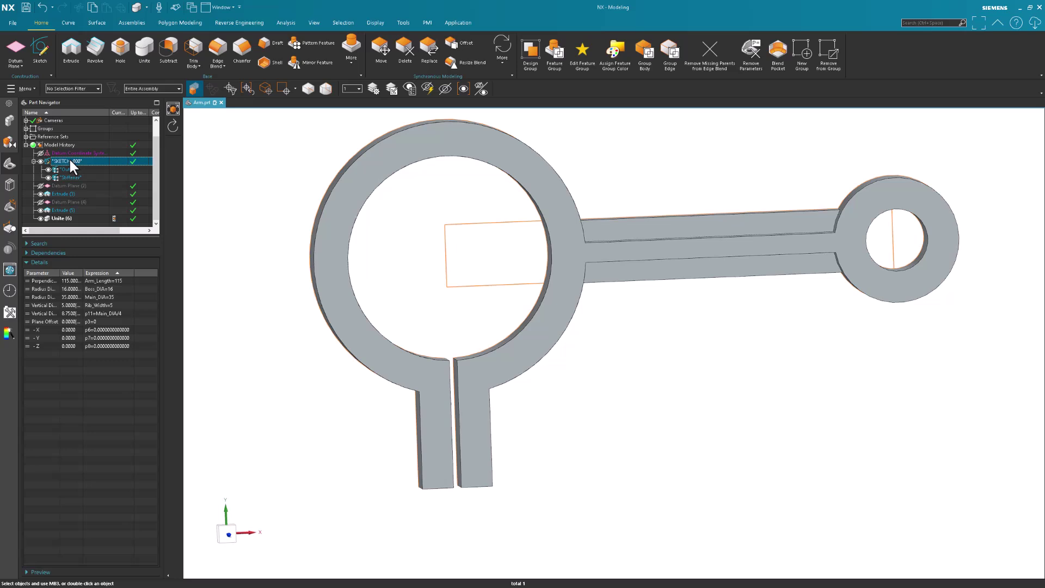
pyautogui.doubleClick(70, 161)
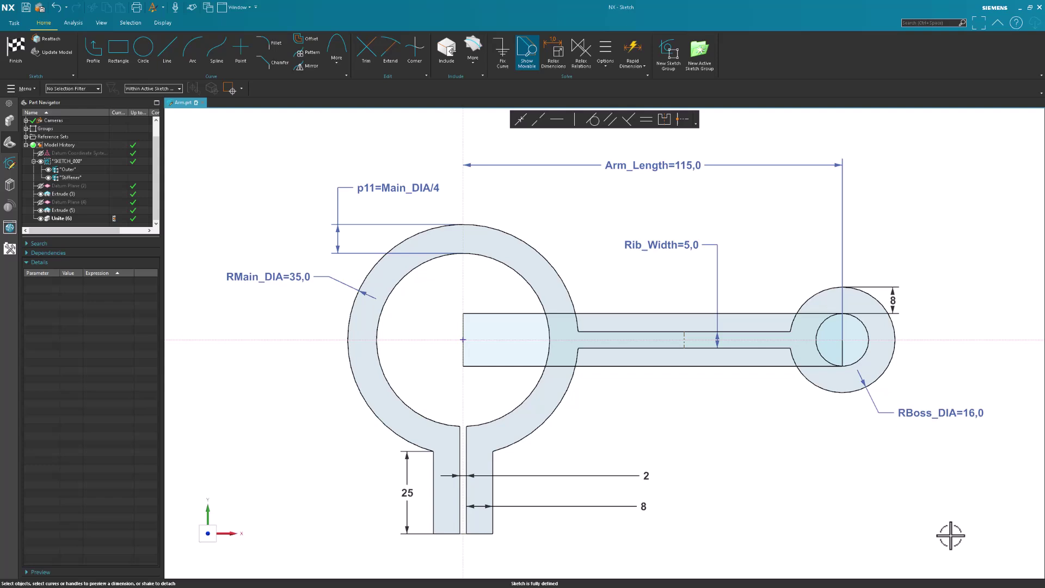
pyautogui.click(23, 46)
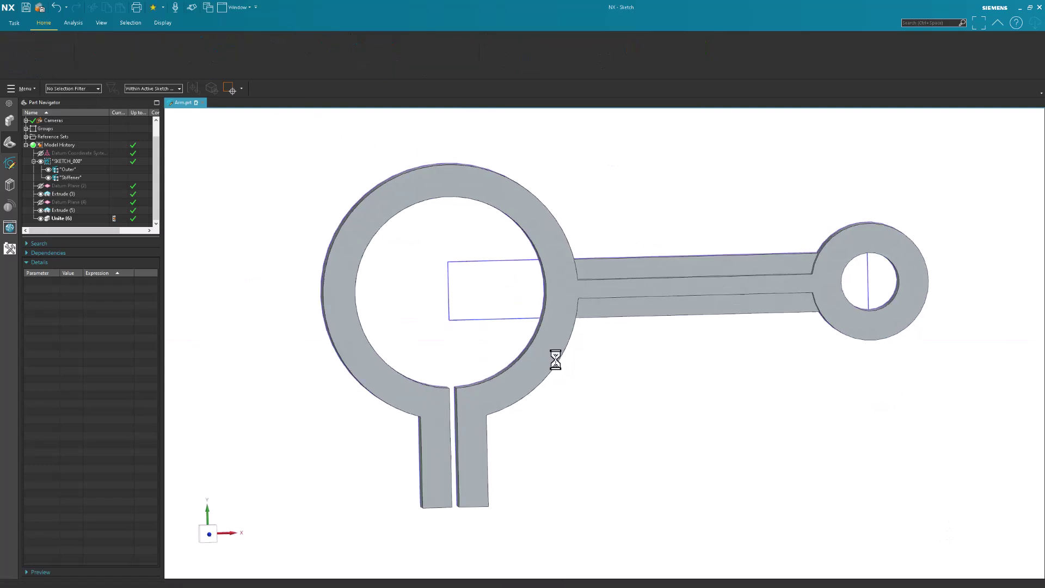